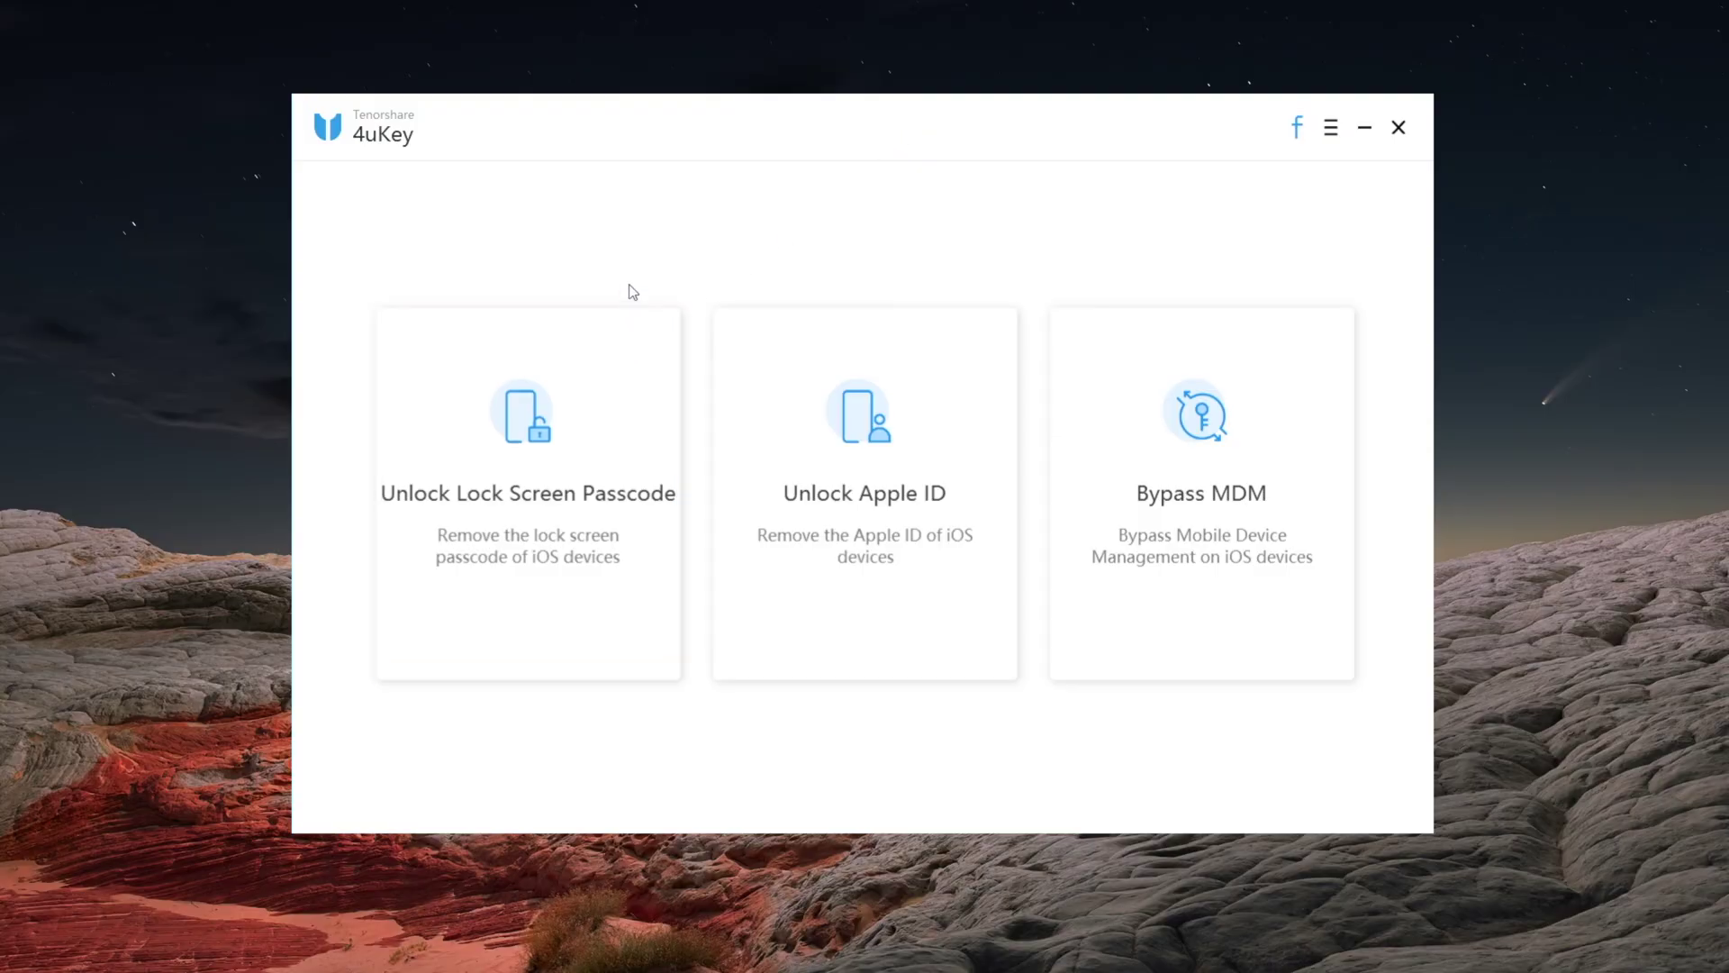
Start Unlock Lock Screen Passcode and show the iPhone 8-and-newer recovery-mode instructions.
click(585, 397)
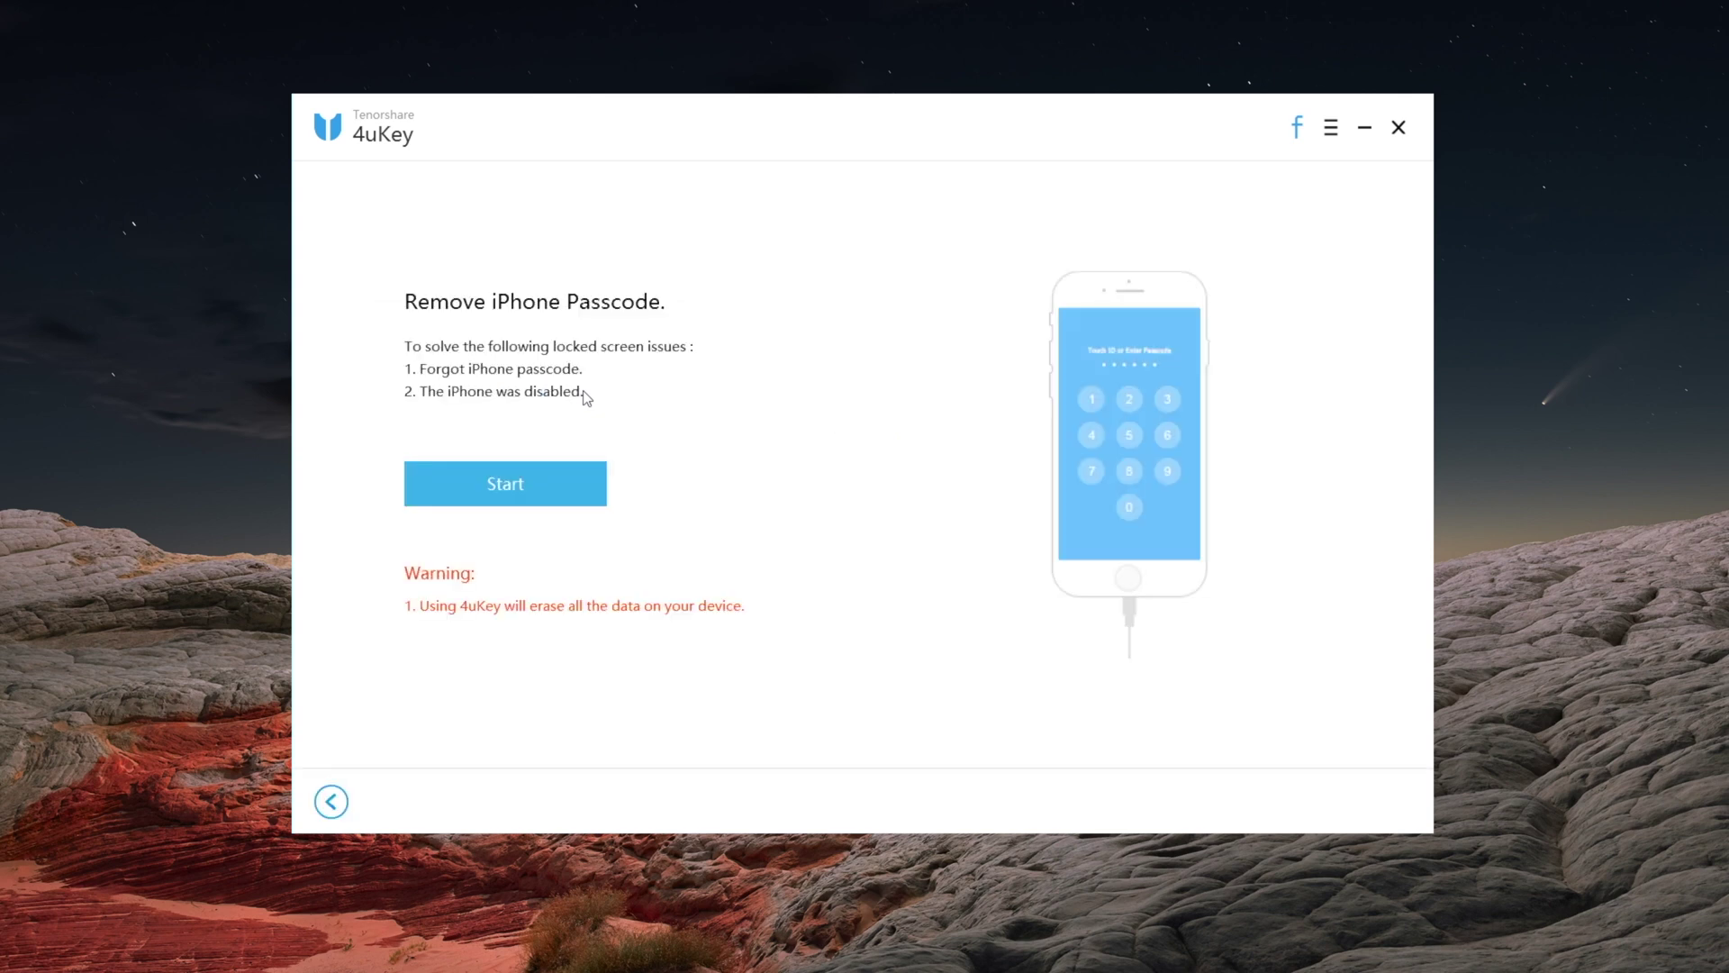
click(559, 485)
click(1125, 349)
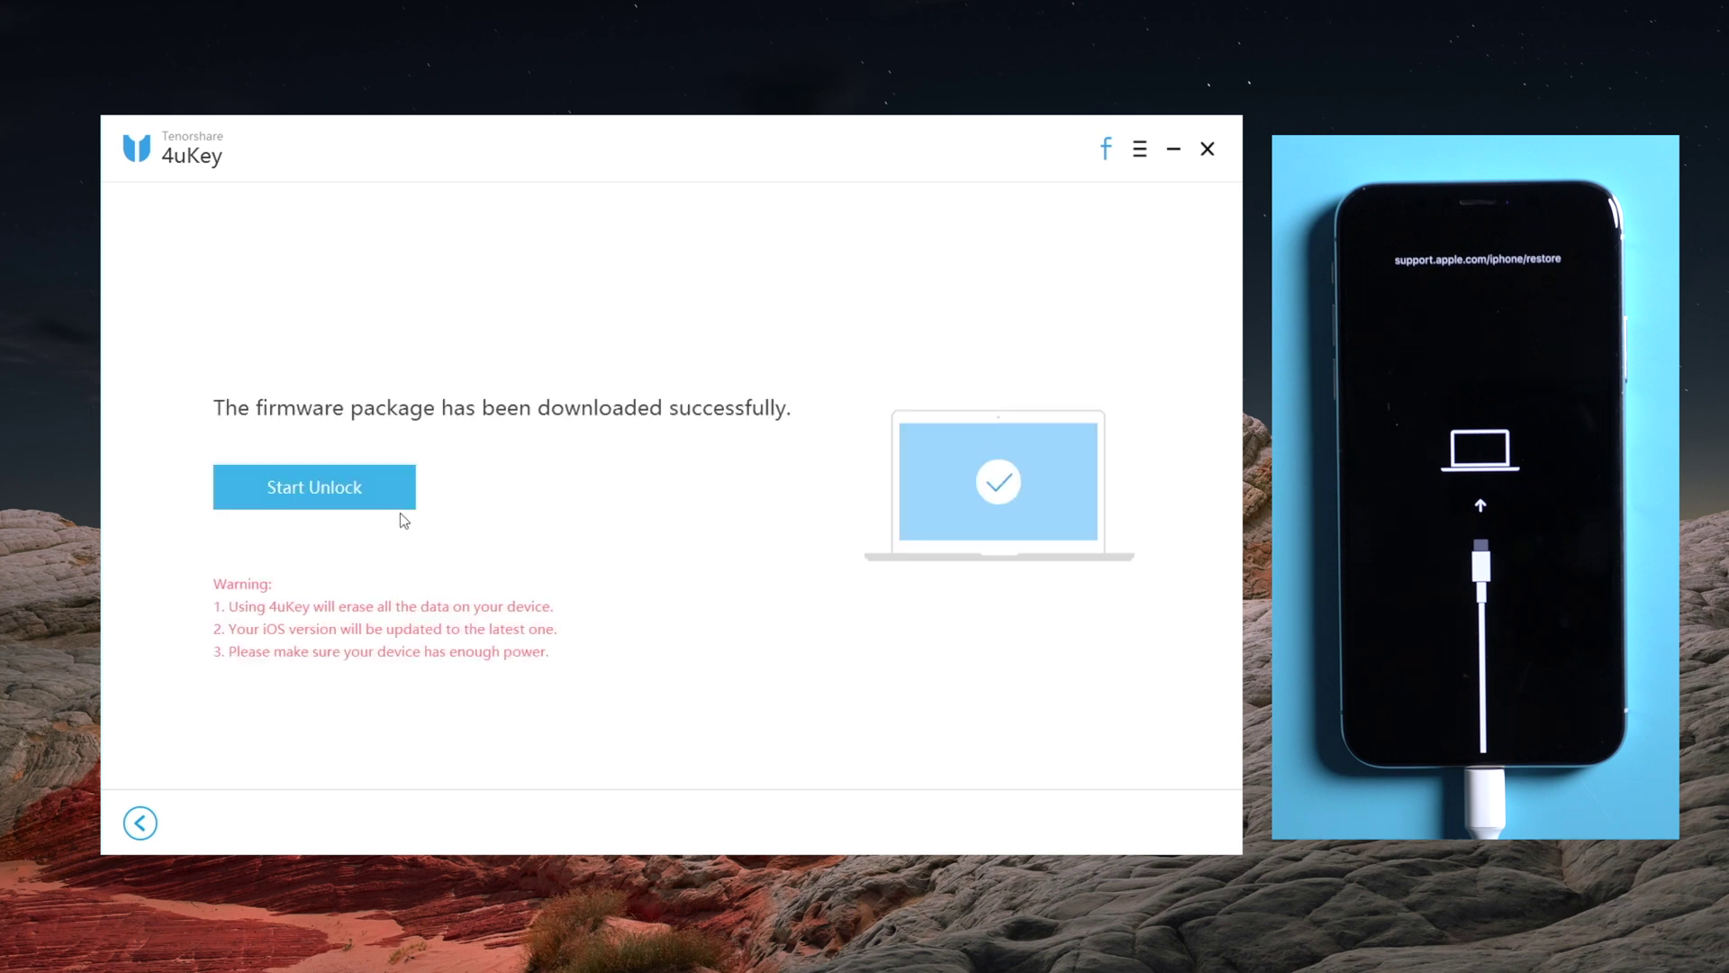
Start unlocking the iPhone with the downloaded iOS 14.2 firmware package.
click(393, 498)
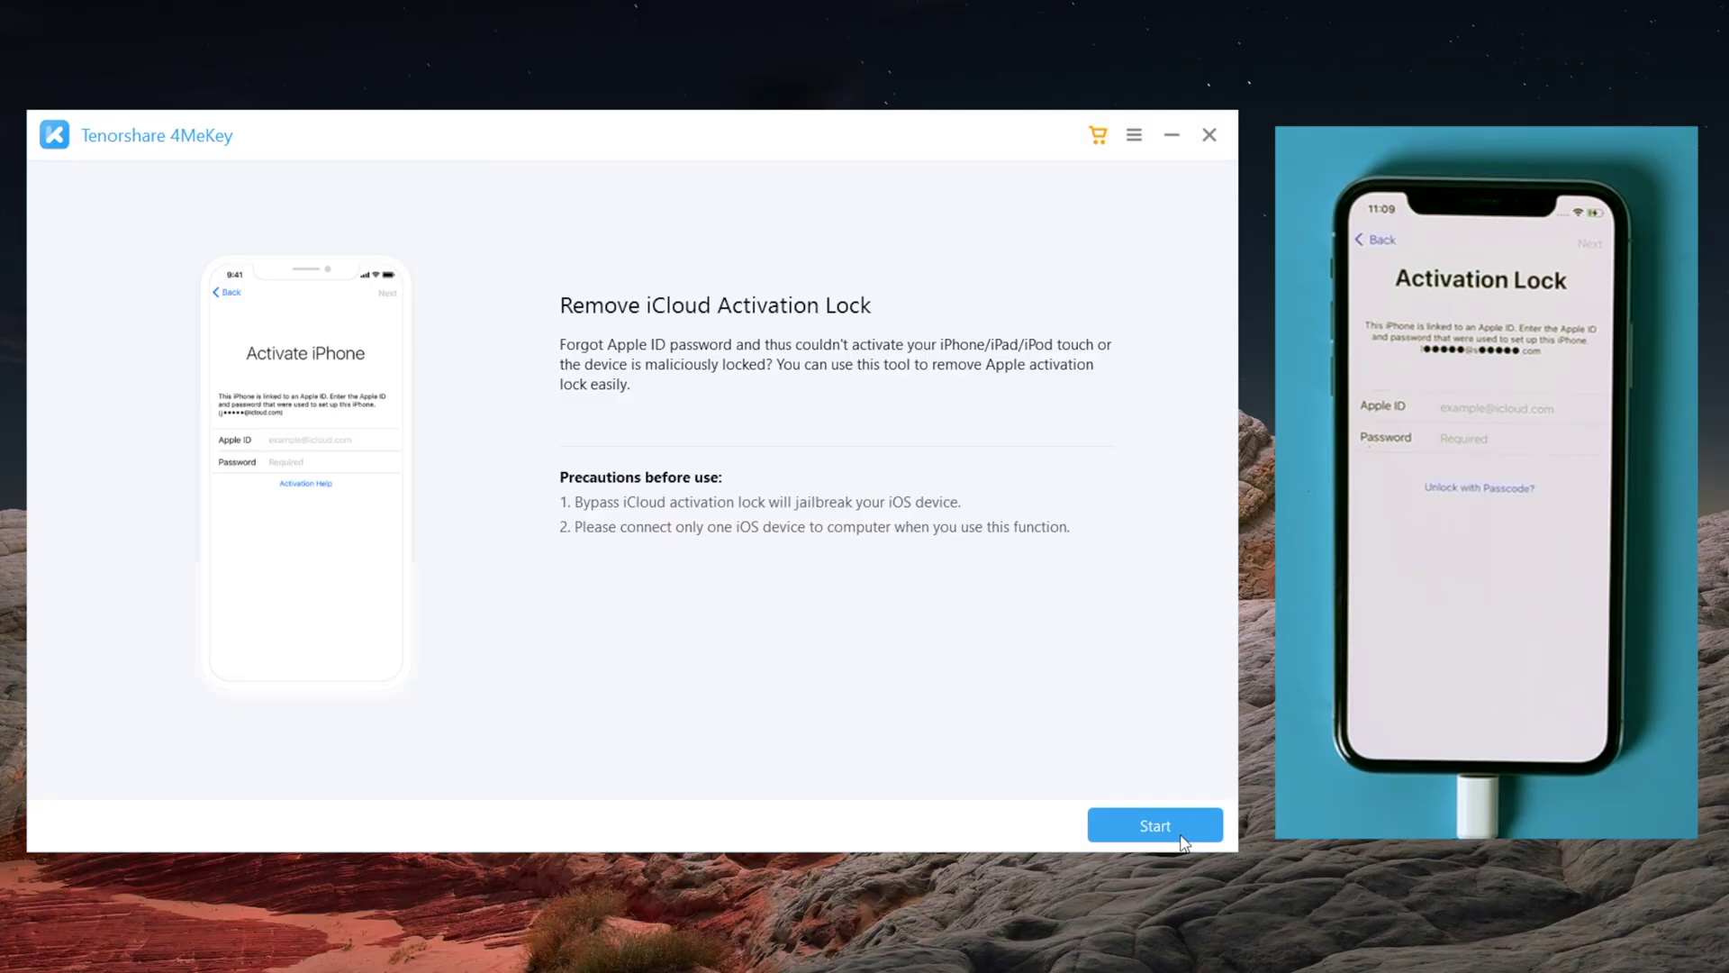
Start activation-lock removal, accept the agreement, and confirm burning the jailbreak to USB.
click(1182, 841)
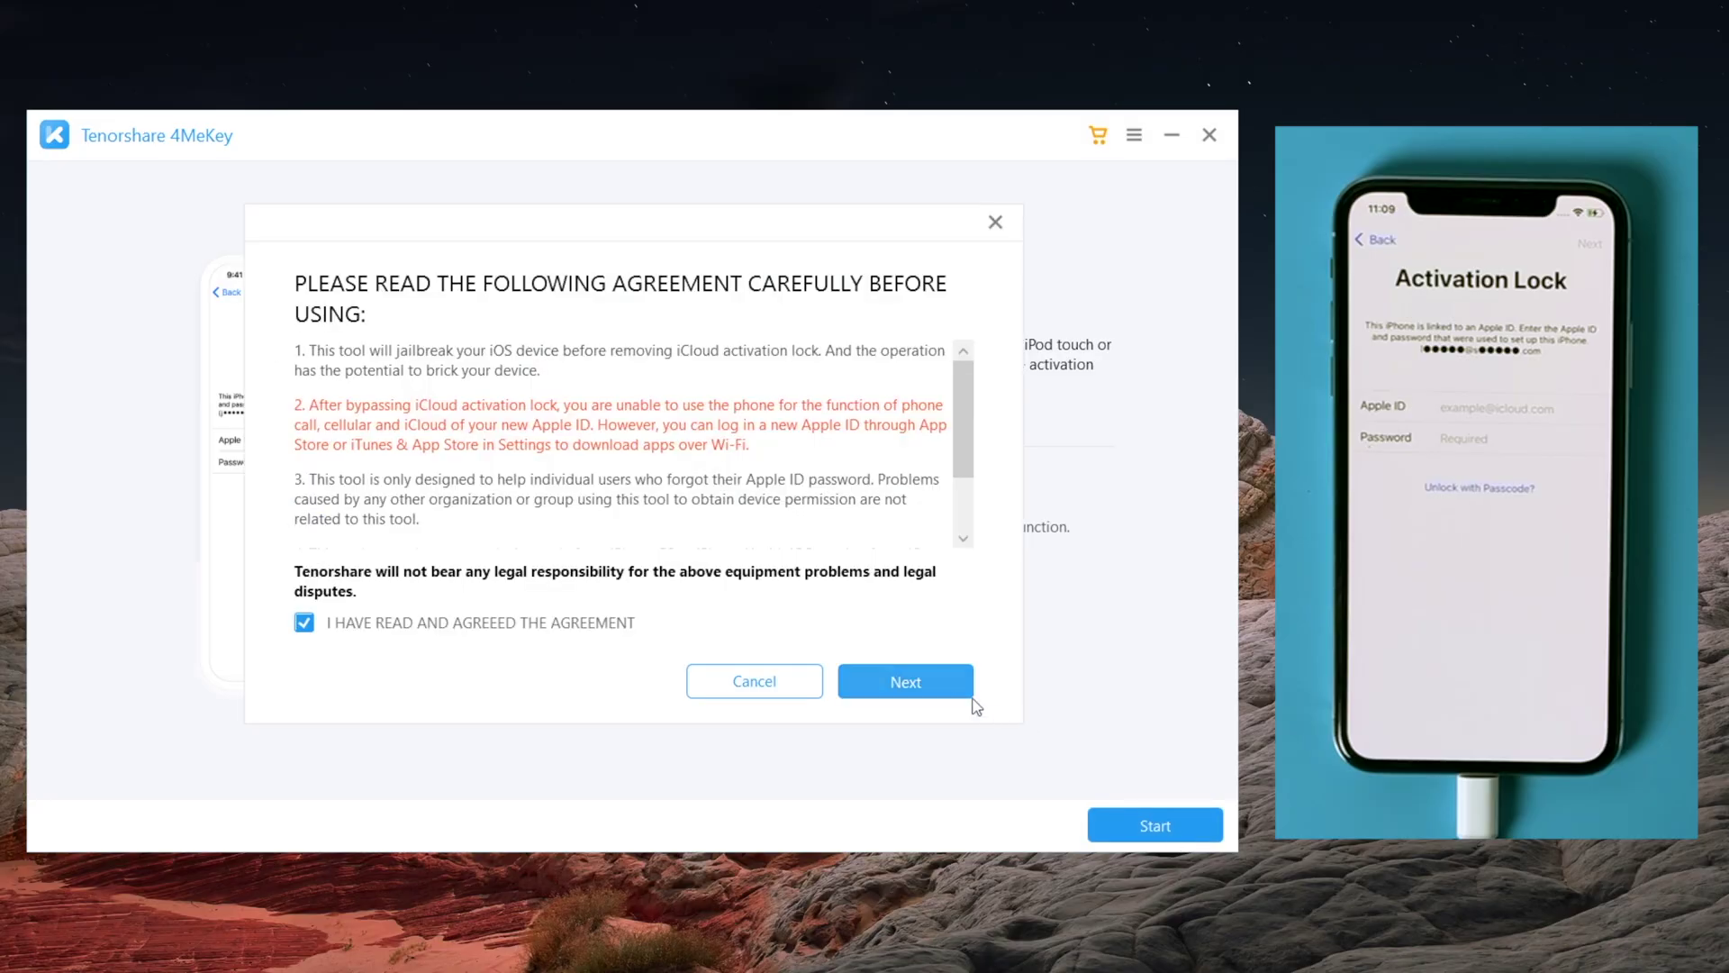
click(961, 700)
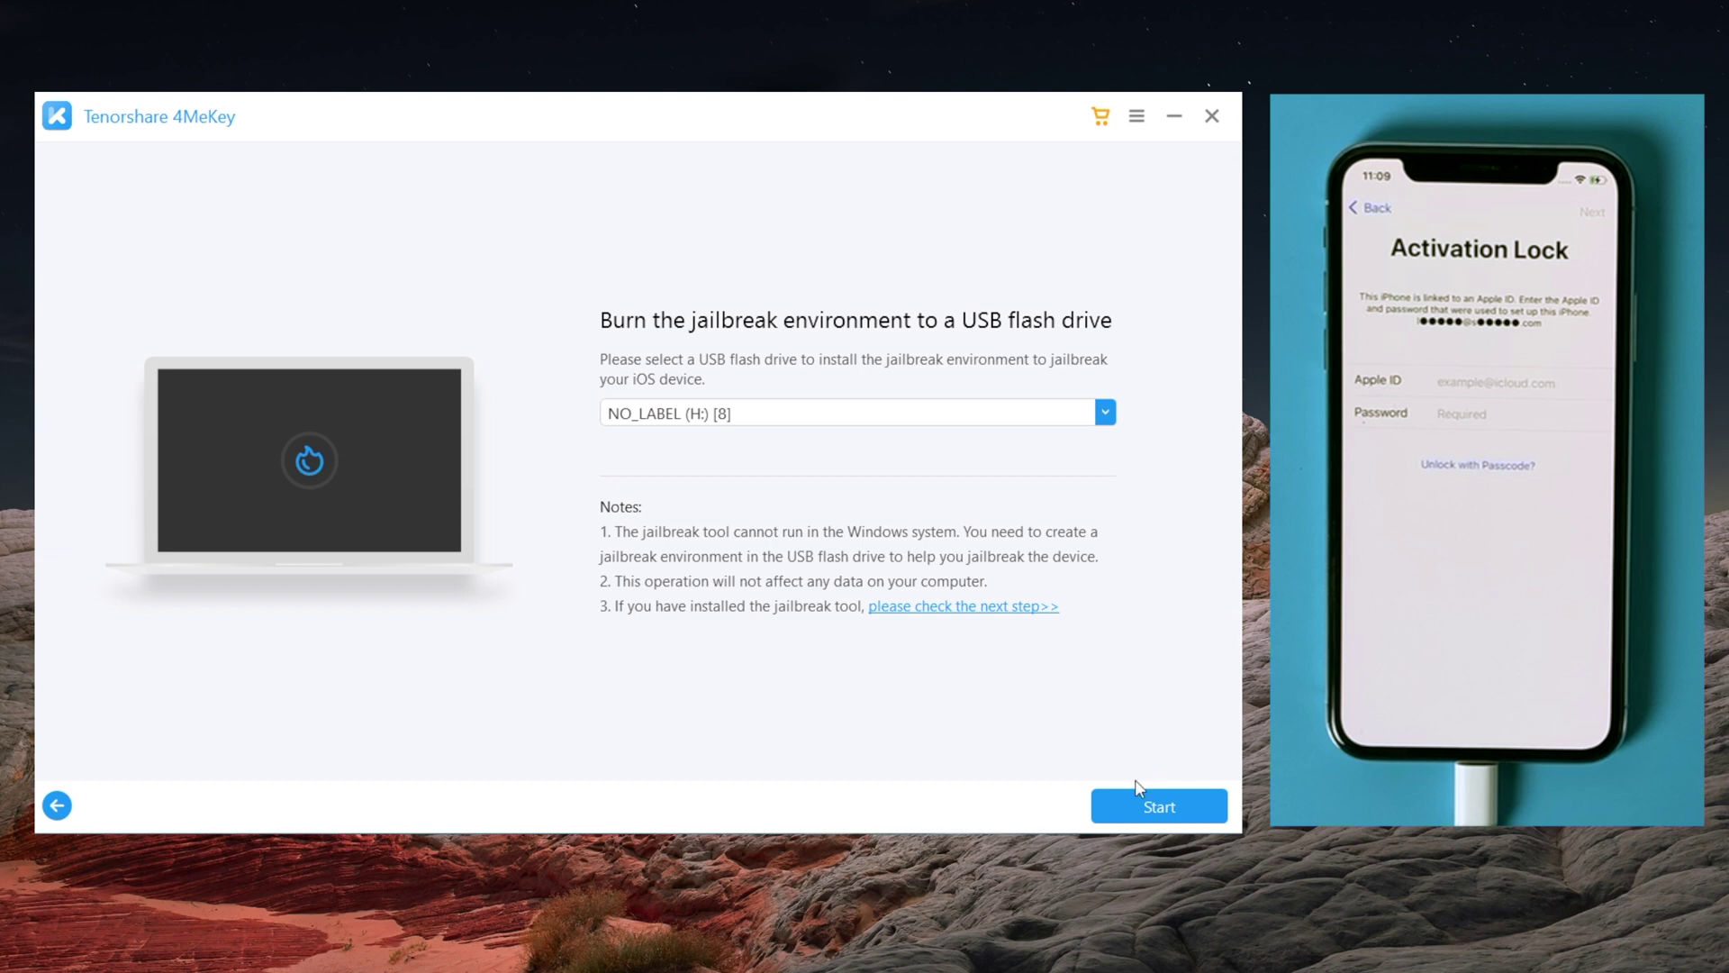
click(1133, 797)
click(700, 514)
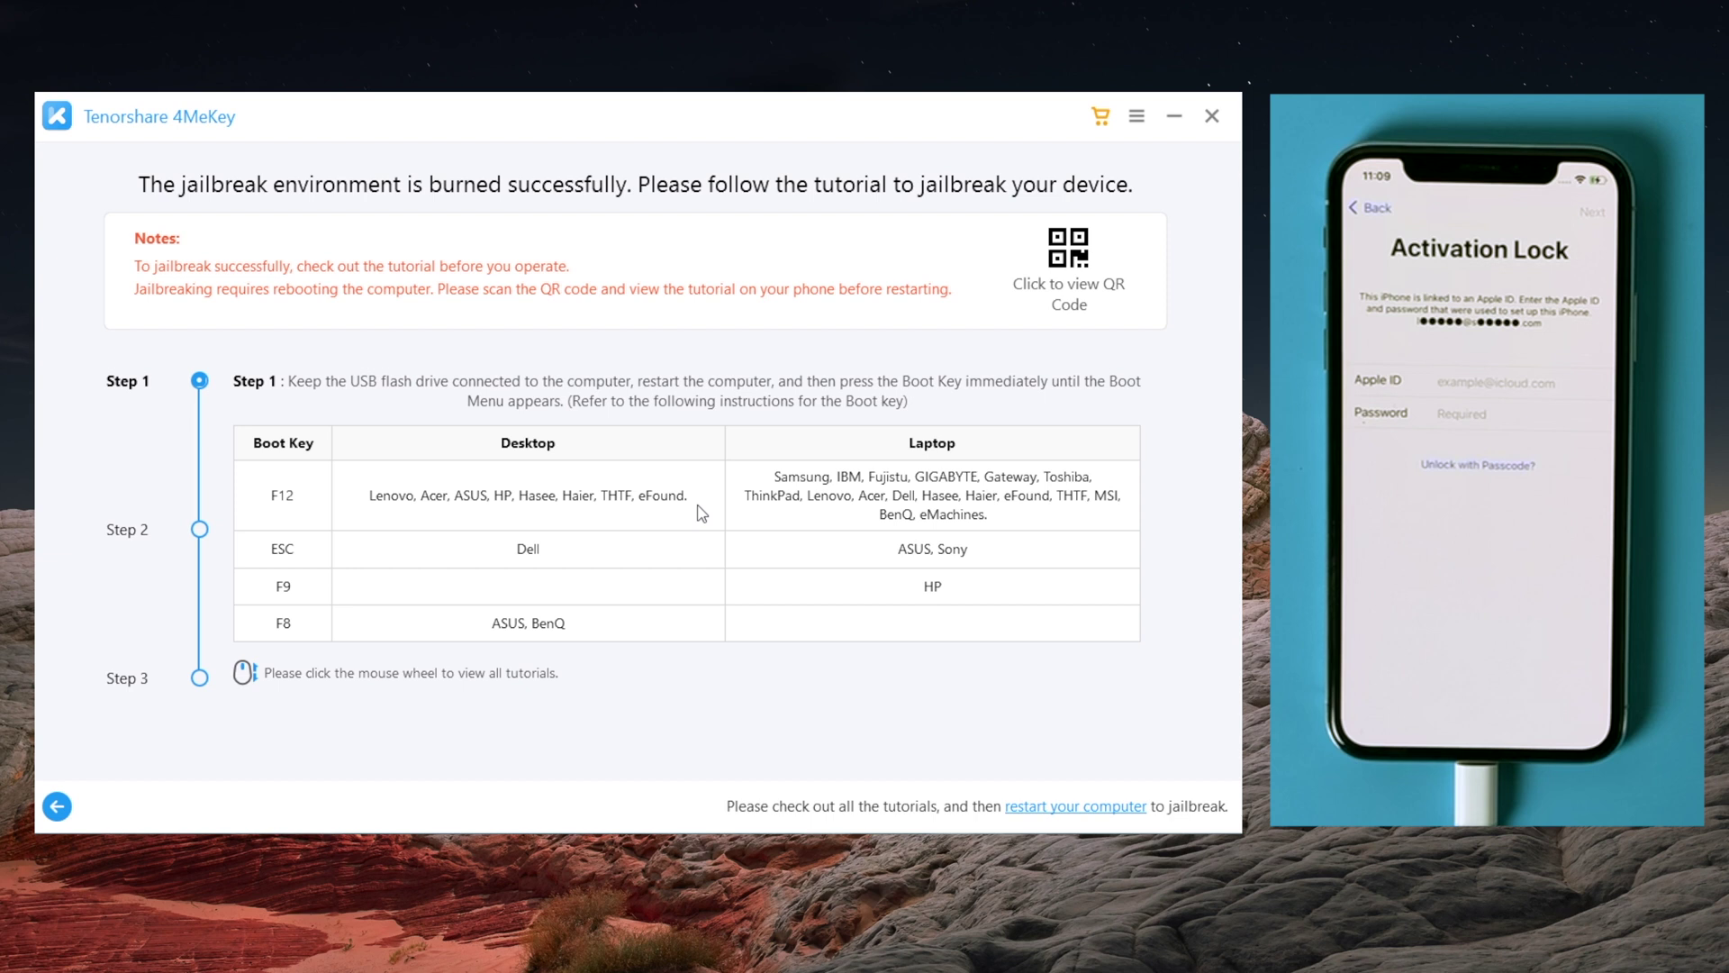
scroll(697, 506, down, 1)
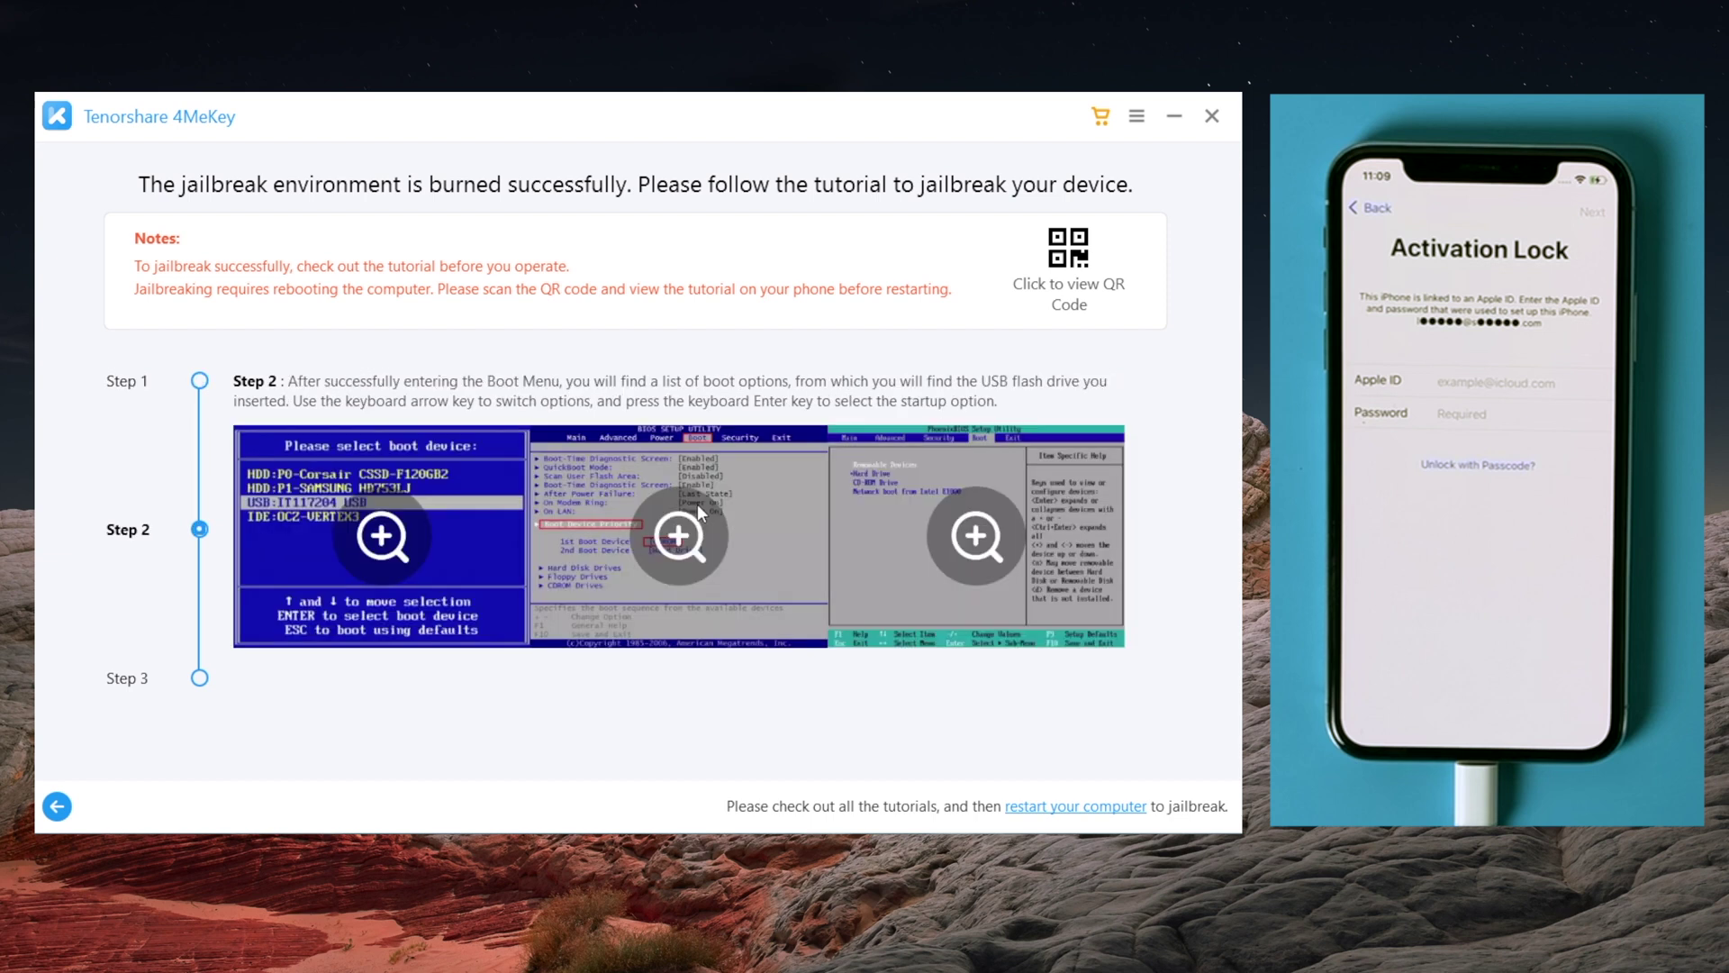
scroll(698, 507, down, 1)
scroll(697, 511, down, 1)
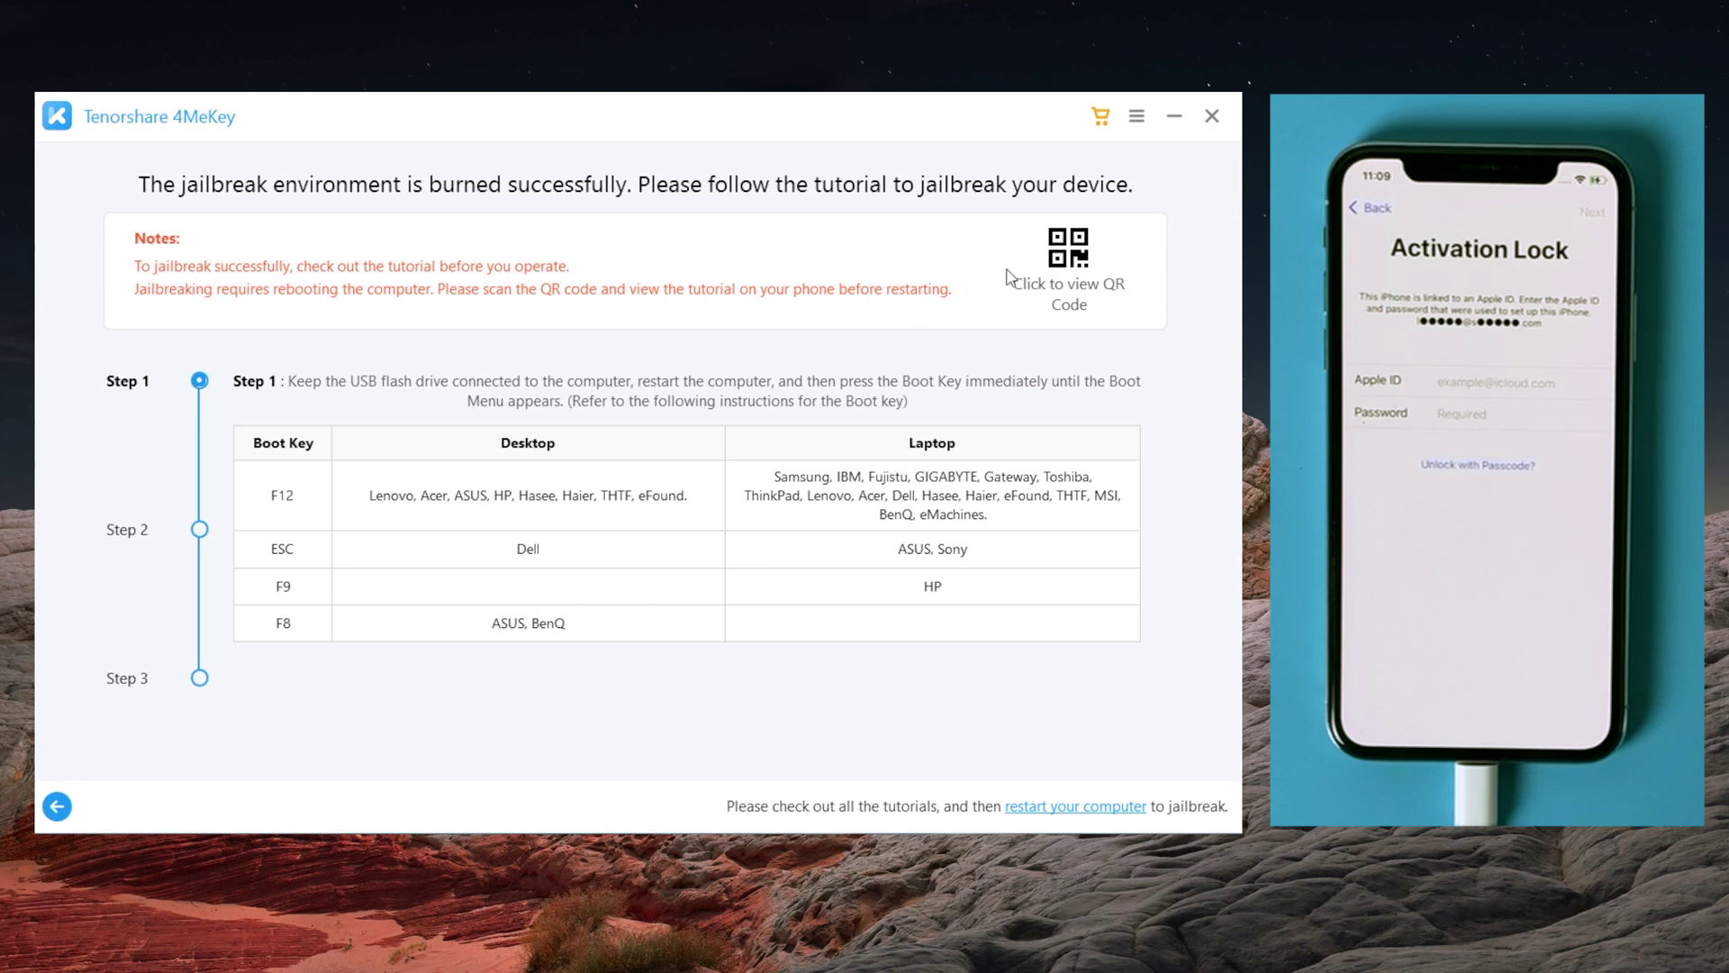
Show the QR code for viewing the detailed jailbreak tutorial on a phone.
click(1078, 258)
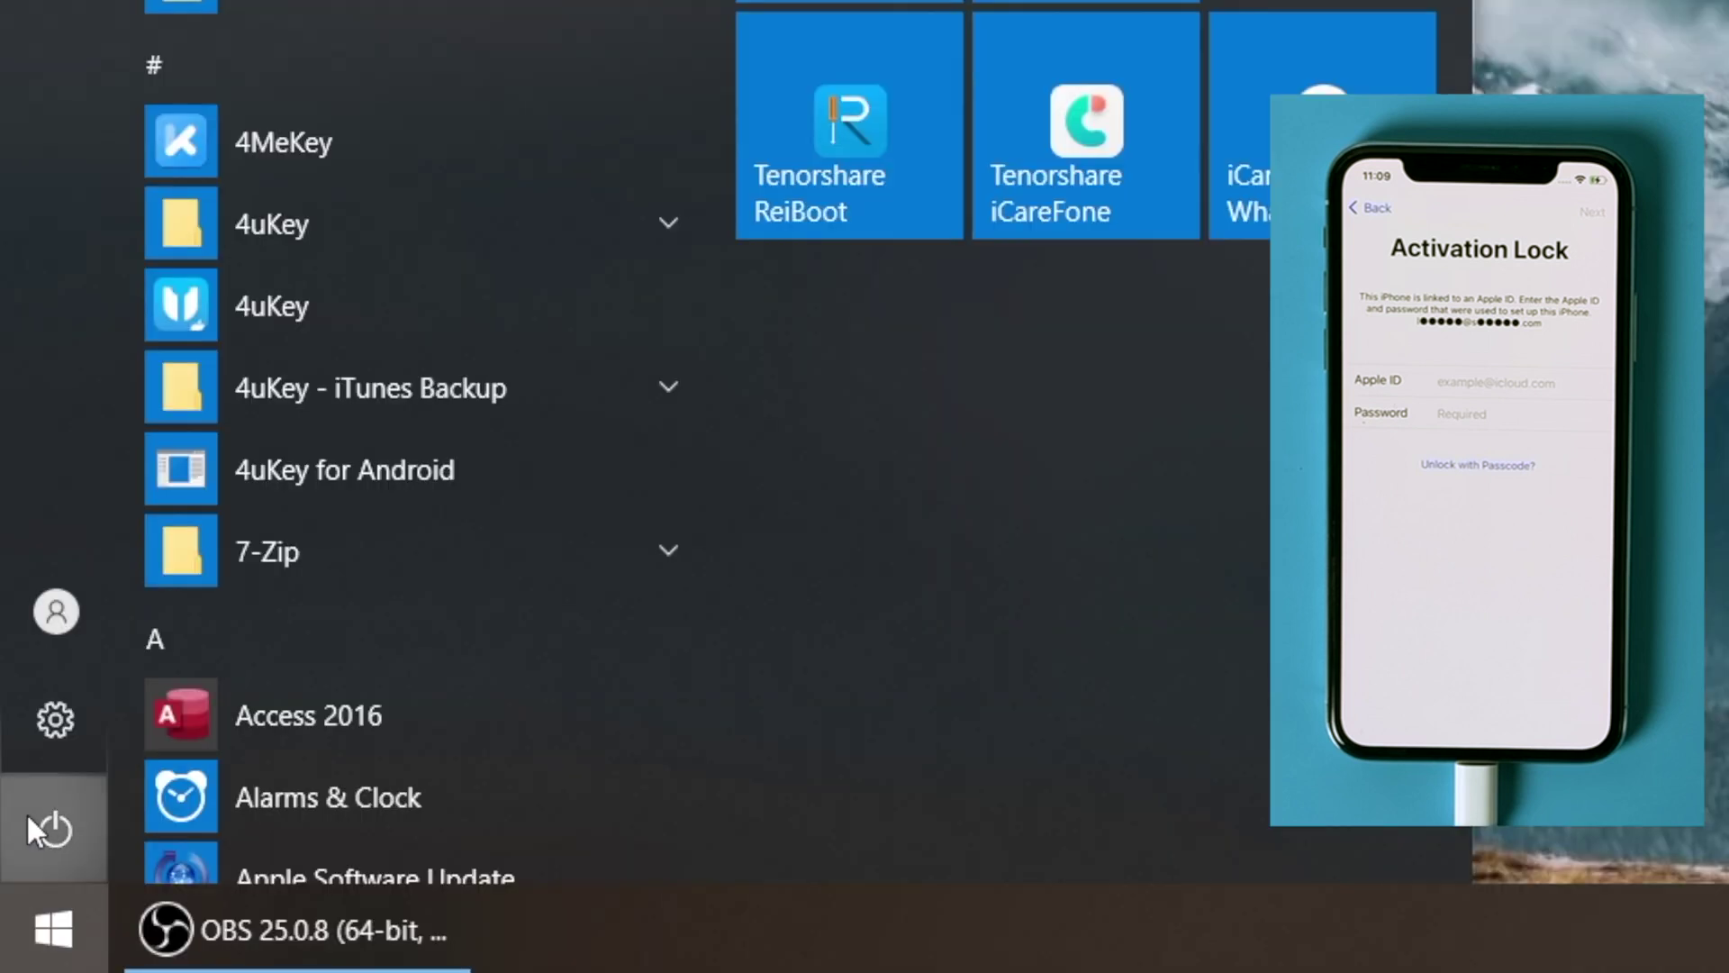
Restart the Dell laptop into the F12 one-time boot menu and select the USB drive.
click(49, 822)
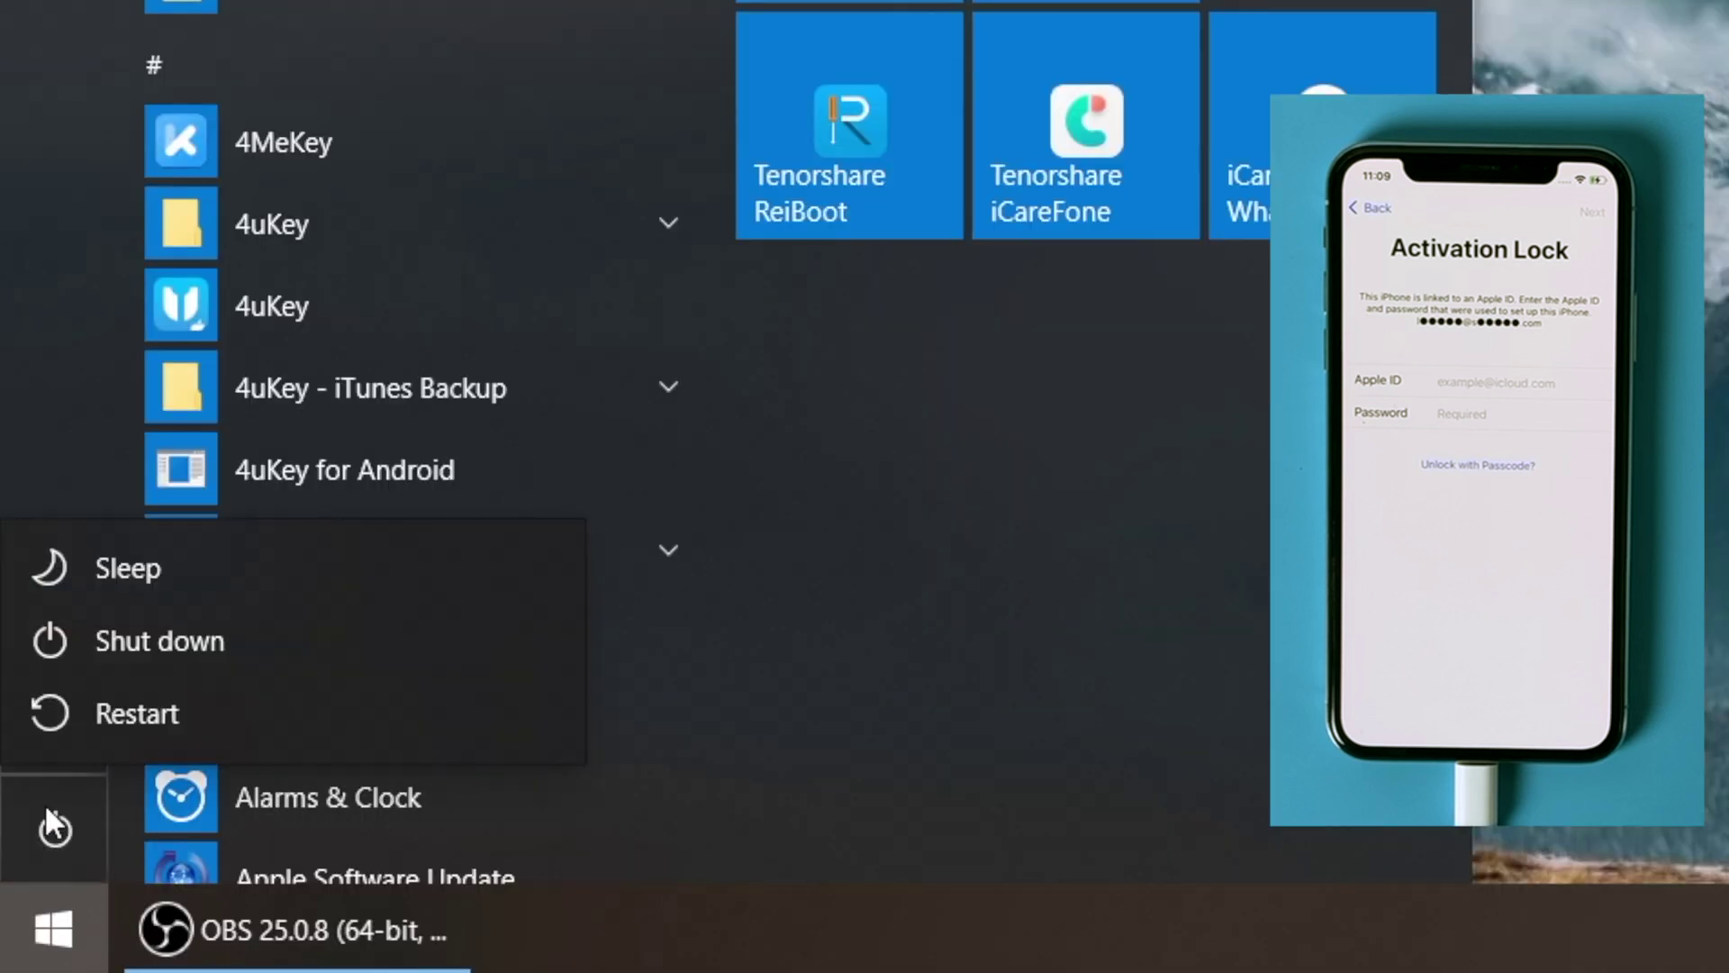
click(113, 714)
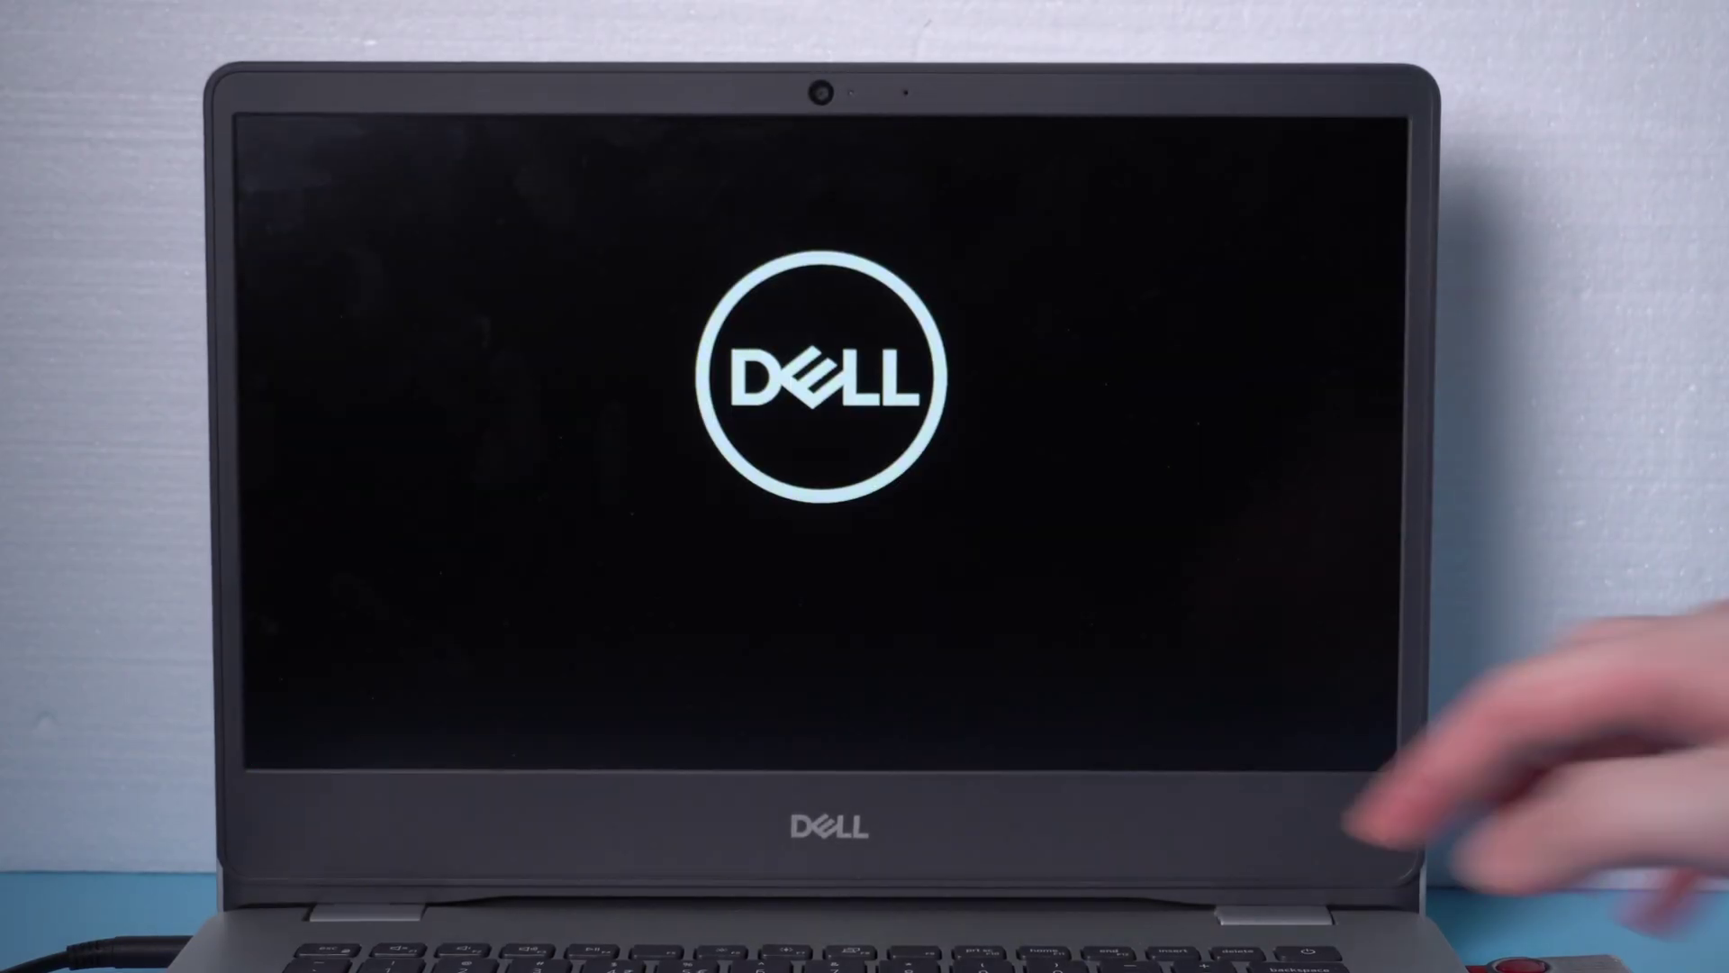
key(F12)
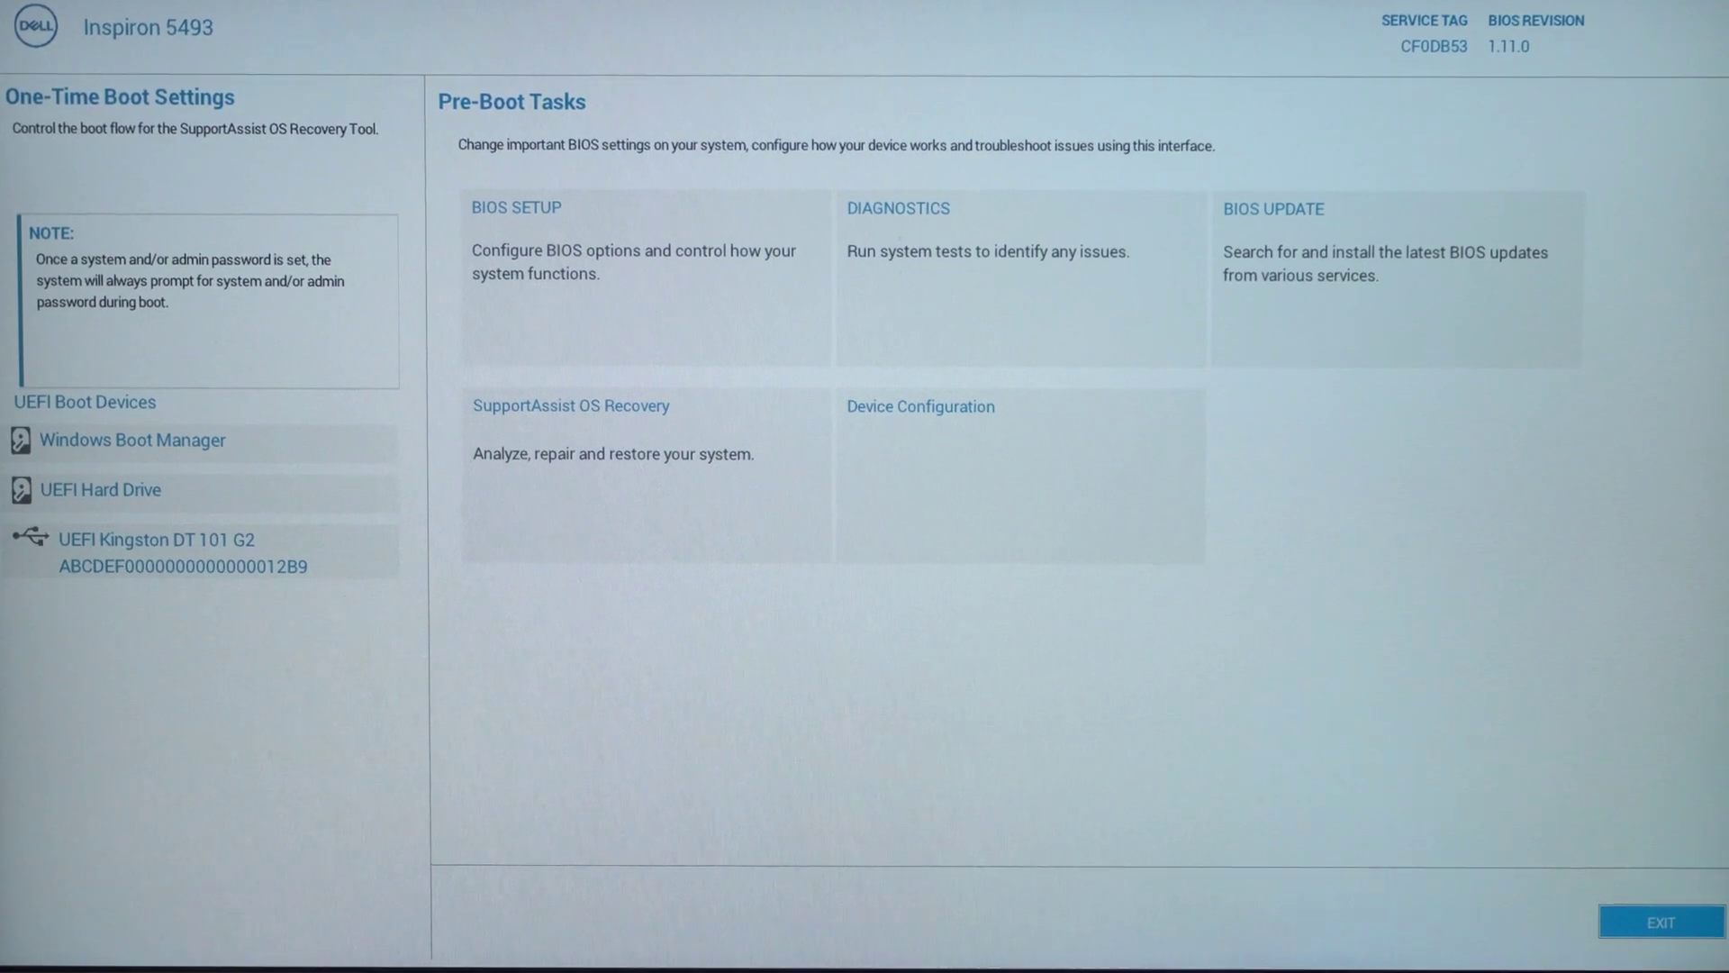
key(Down)
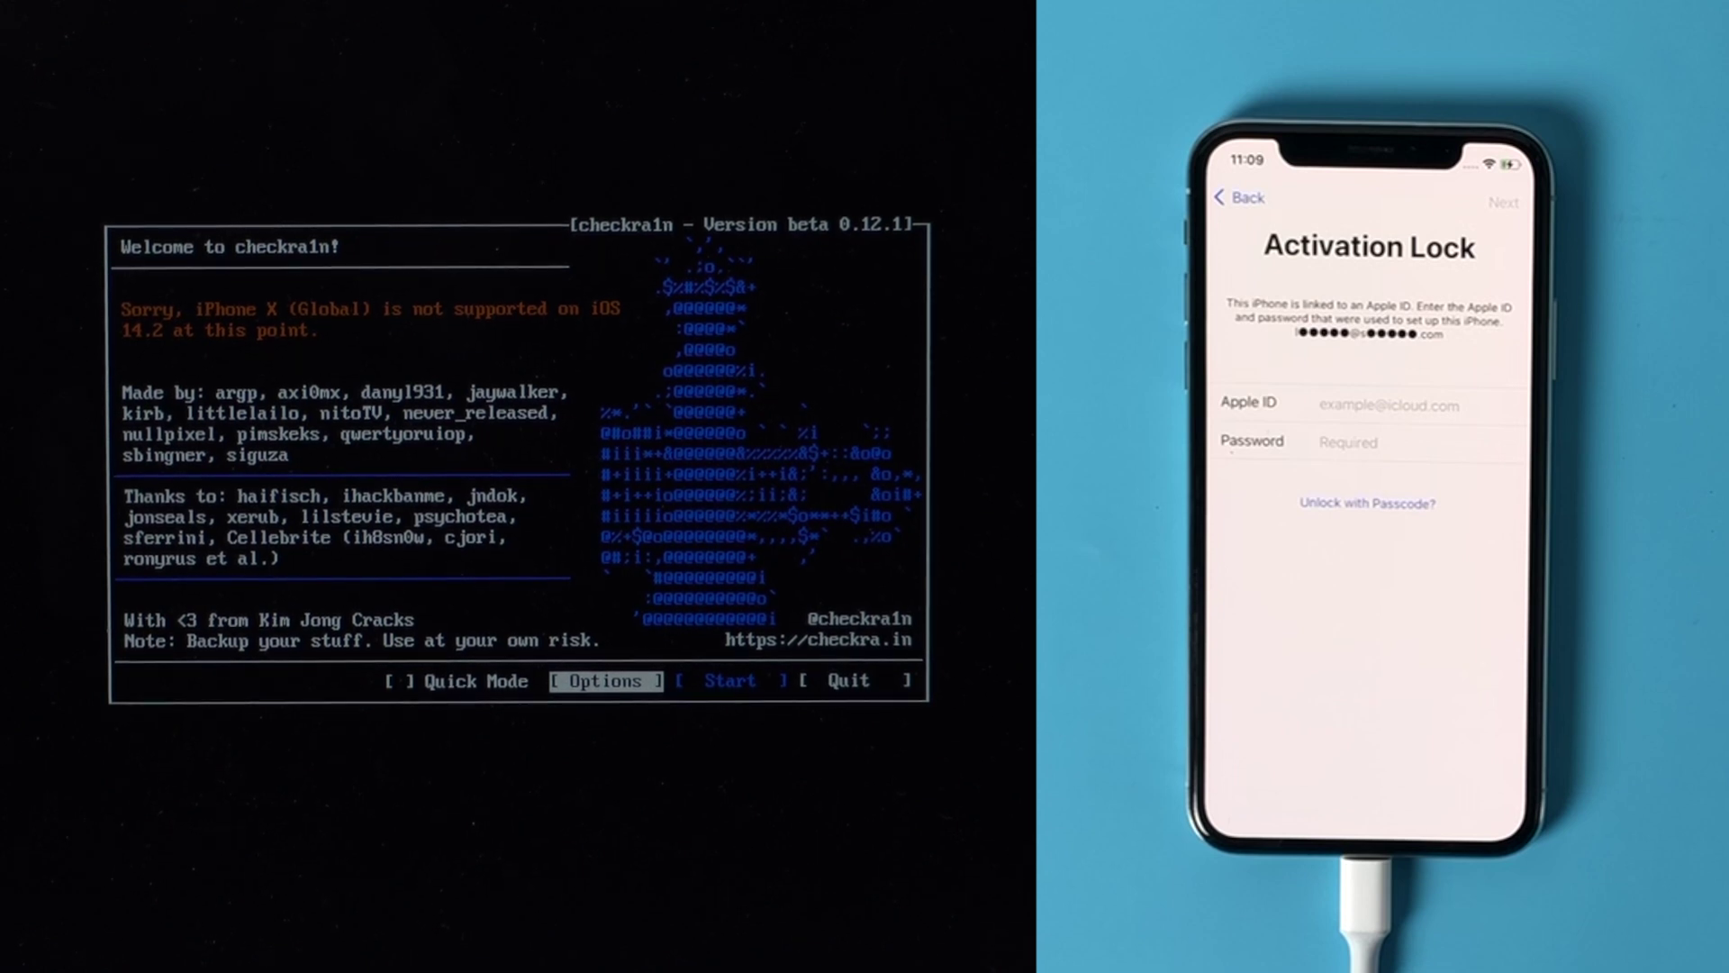
Enable 'Allow untested iOS versions' and 'Skip A11 BPR check' in checkra1n options.
key(Return)
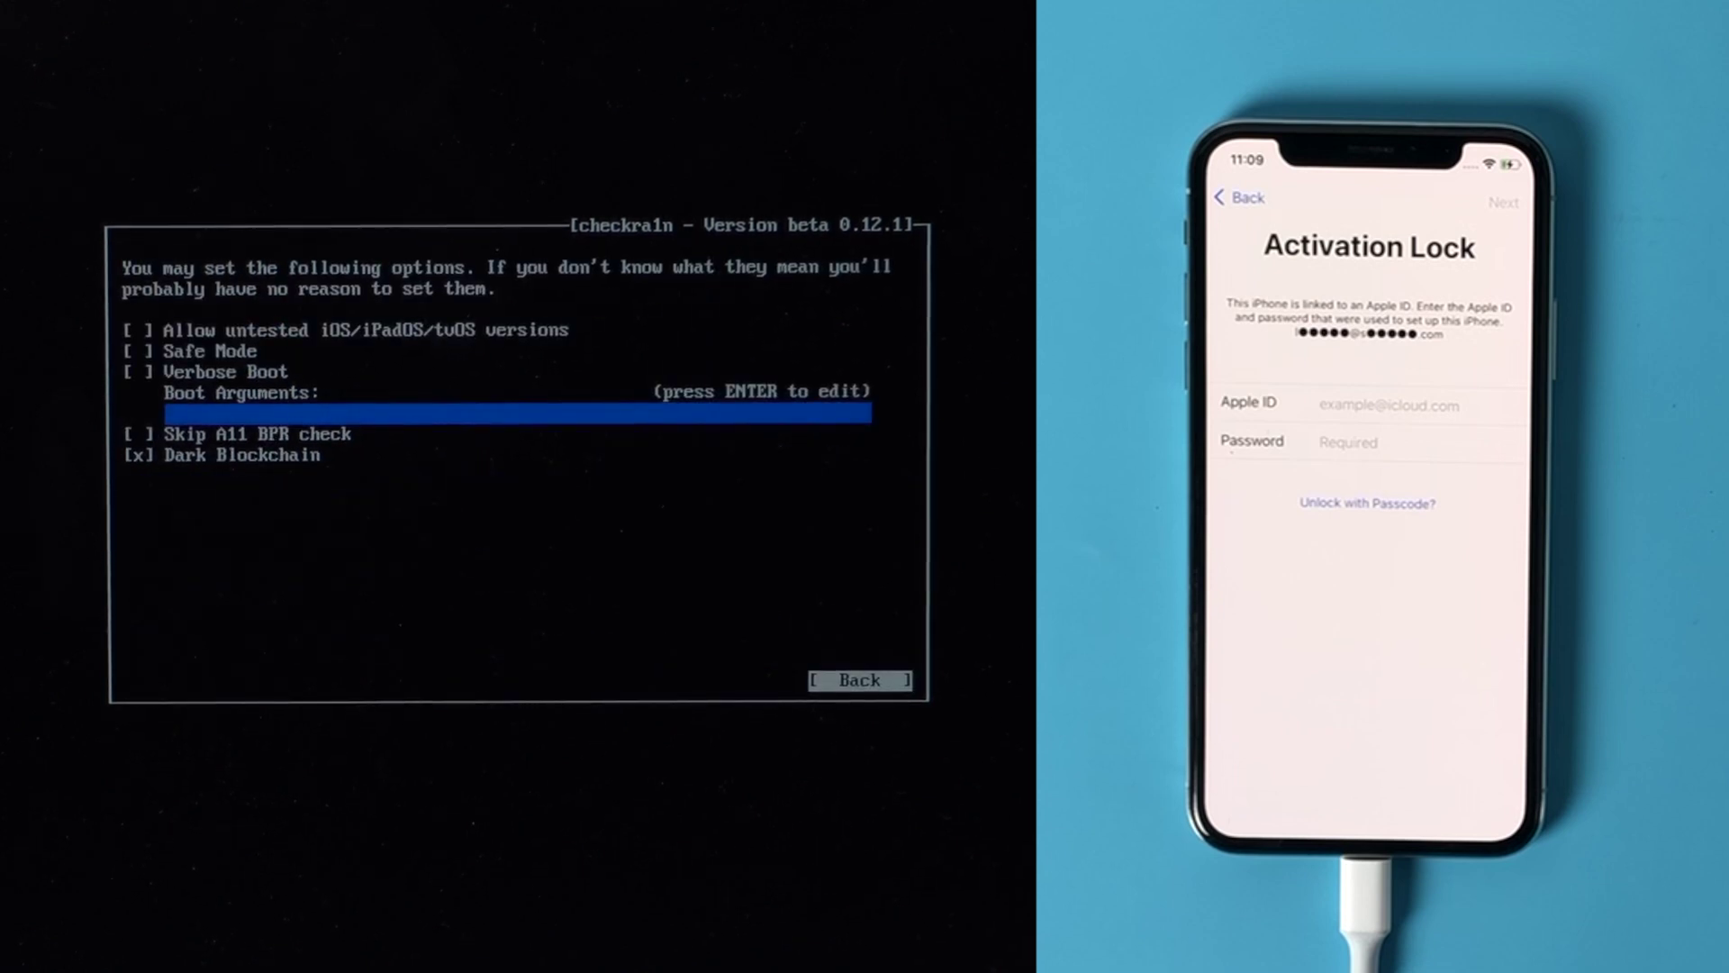
key(Up)
key(Up)
key(Up)
key(Up)
key(Up)
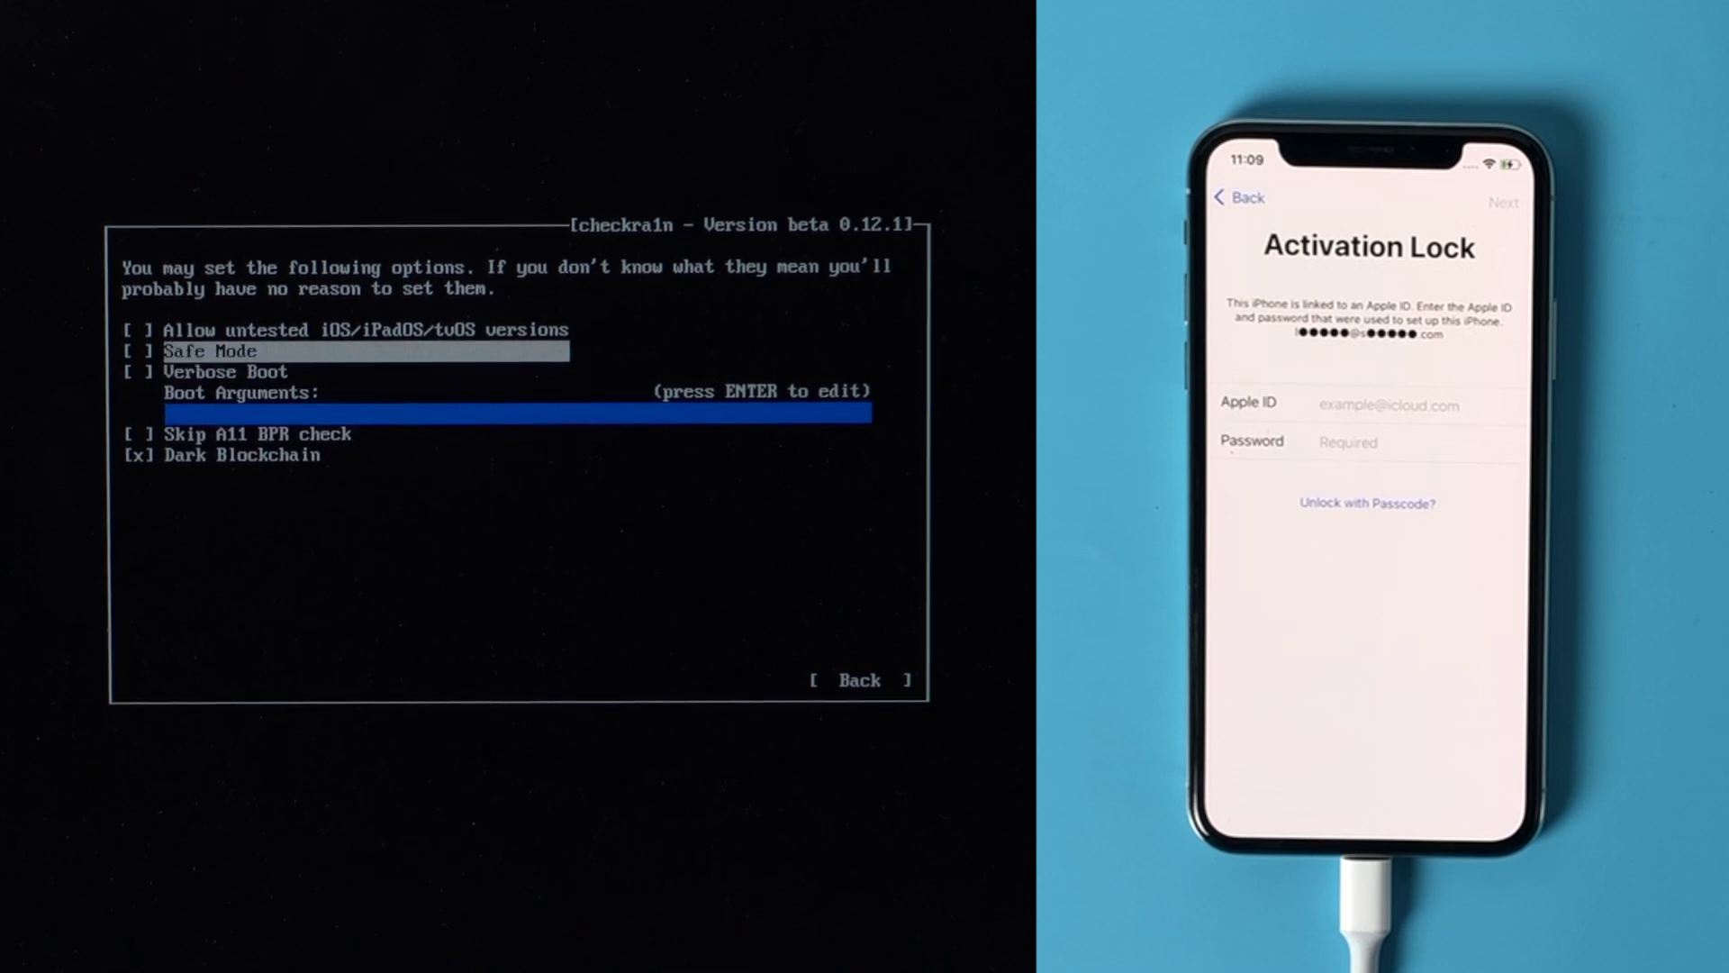
key(Down)
key(Down)
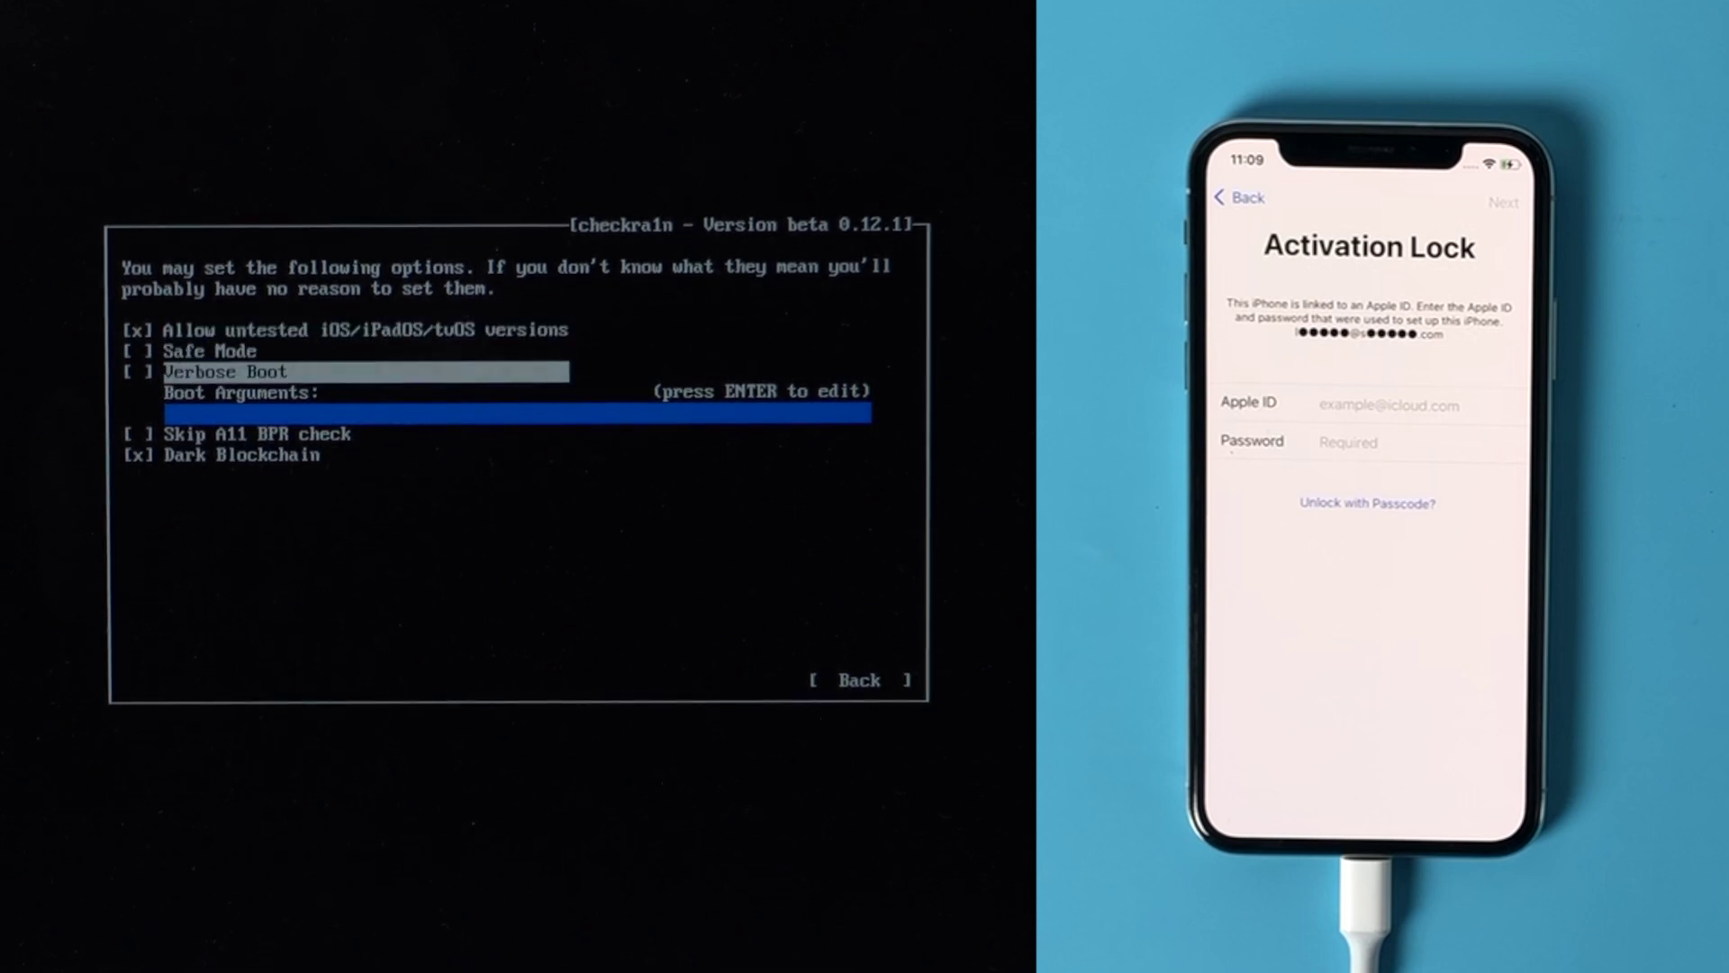
key(Down)
key(Down)
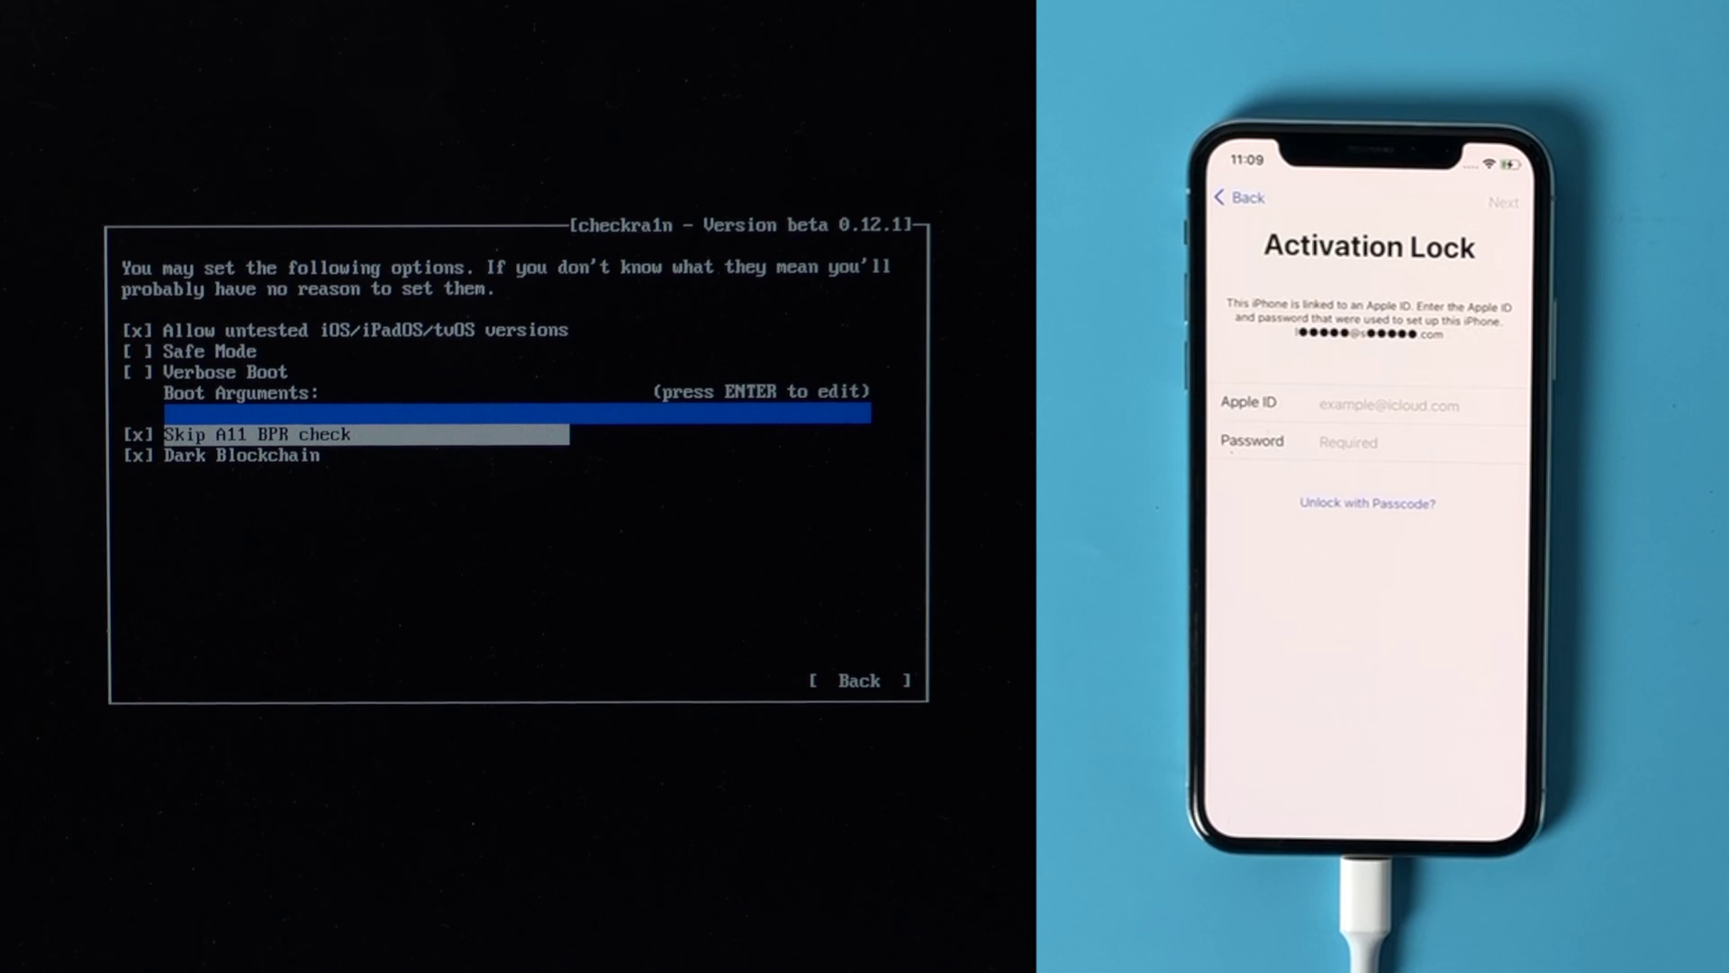
key(Down)
key(Down)
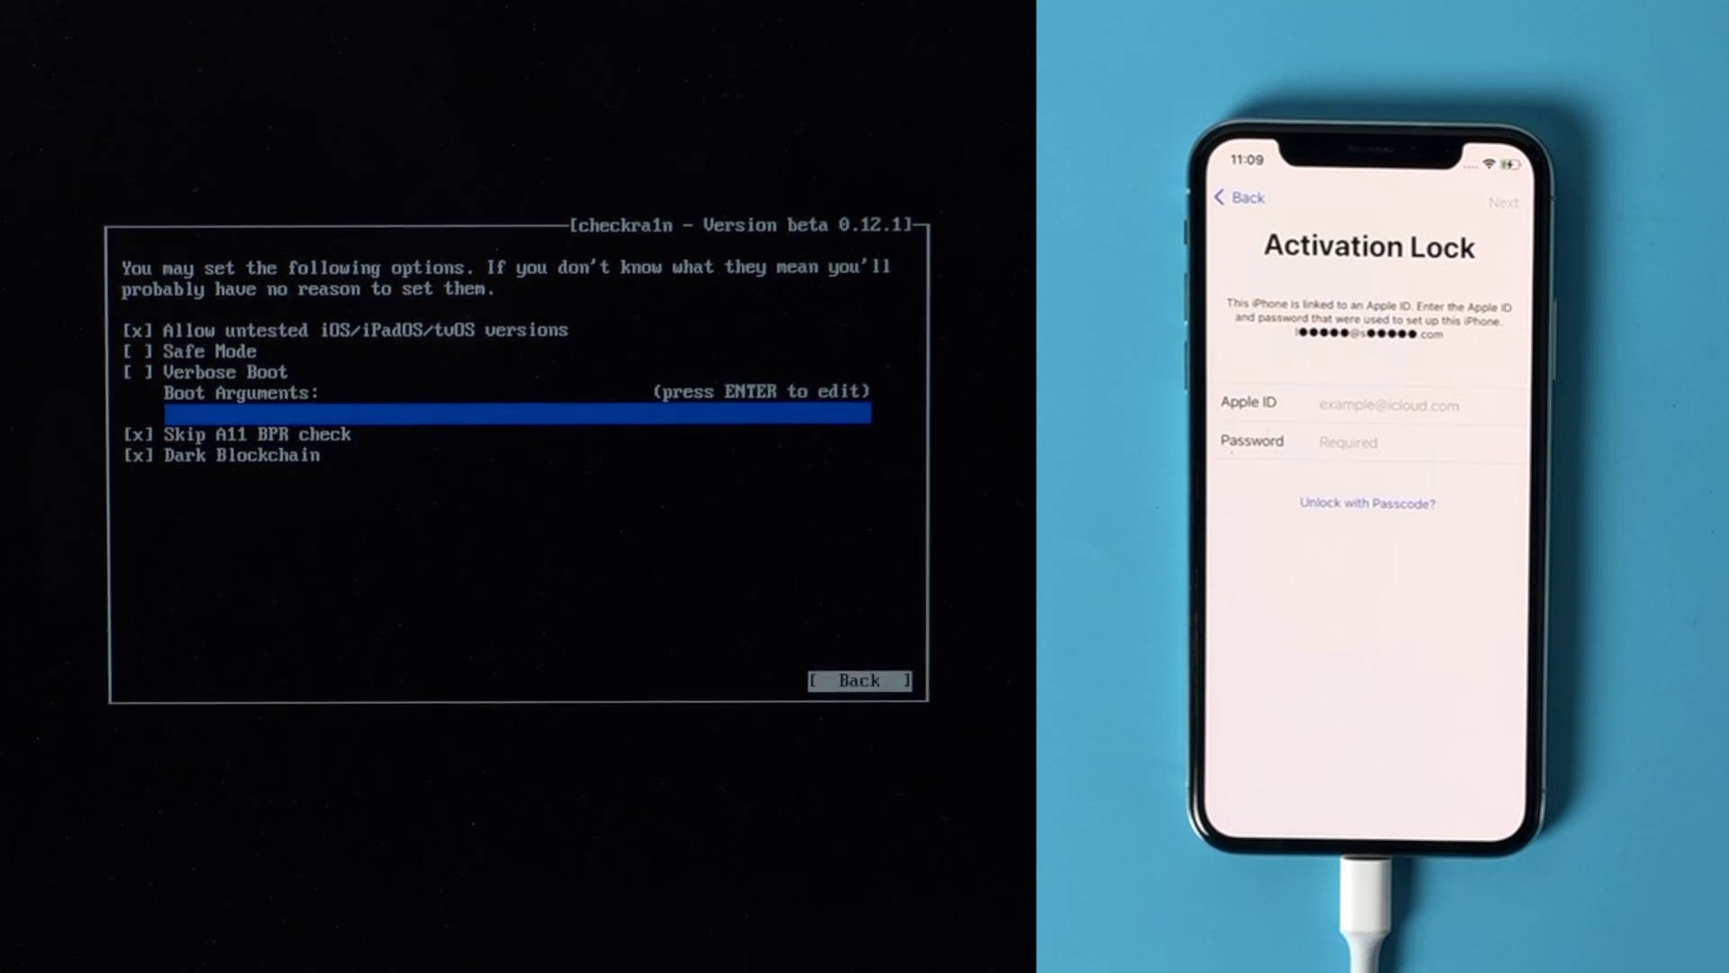
key(Return)
Start the checkra1n jailbreak and put the iPhone X into recovery mode.
key(Right)
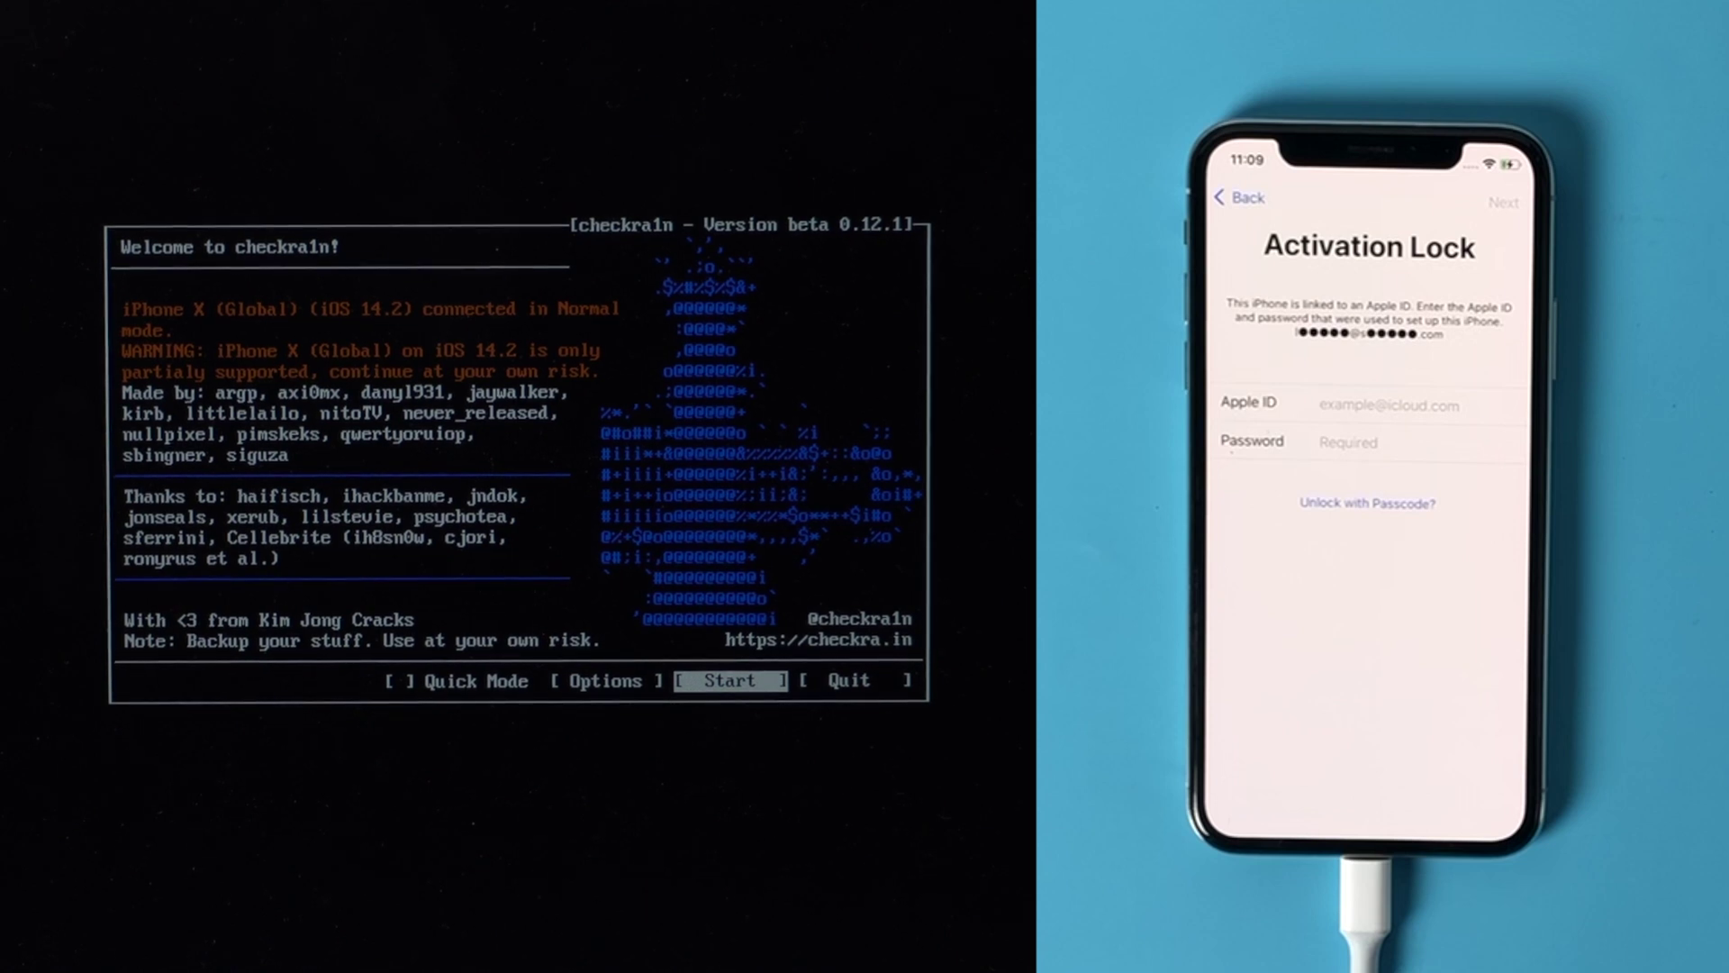
key(Return)
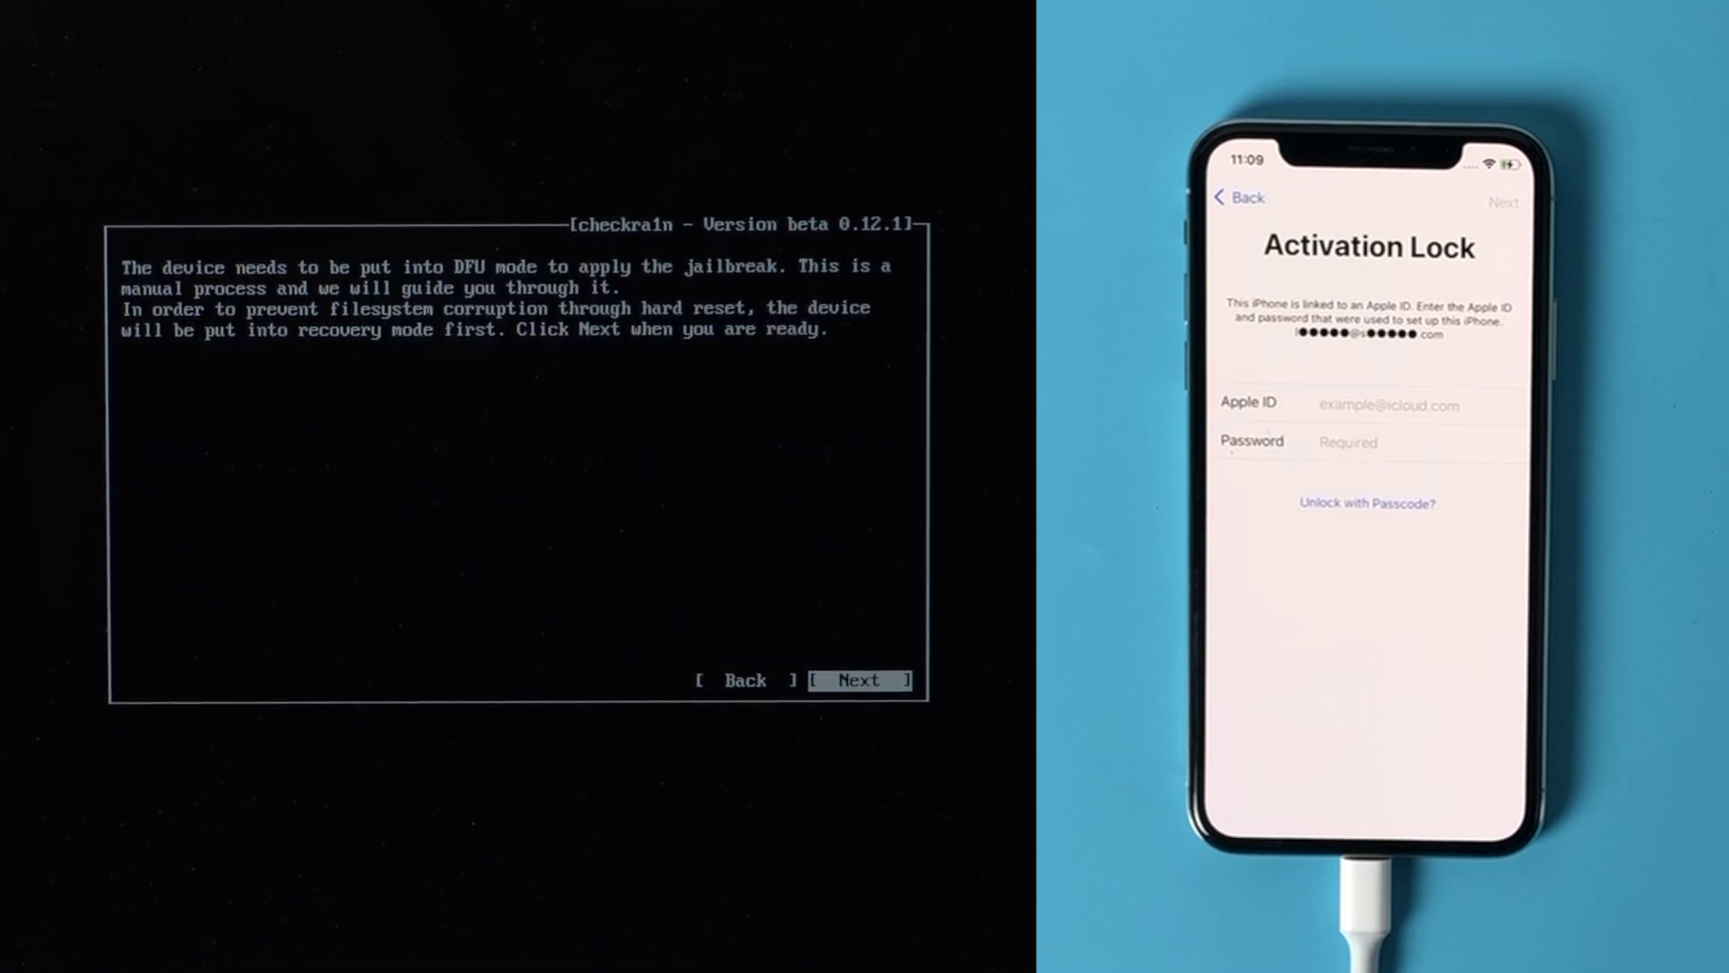
key(Return)
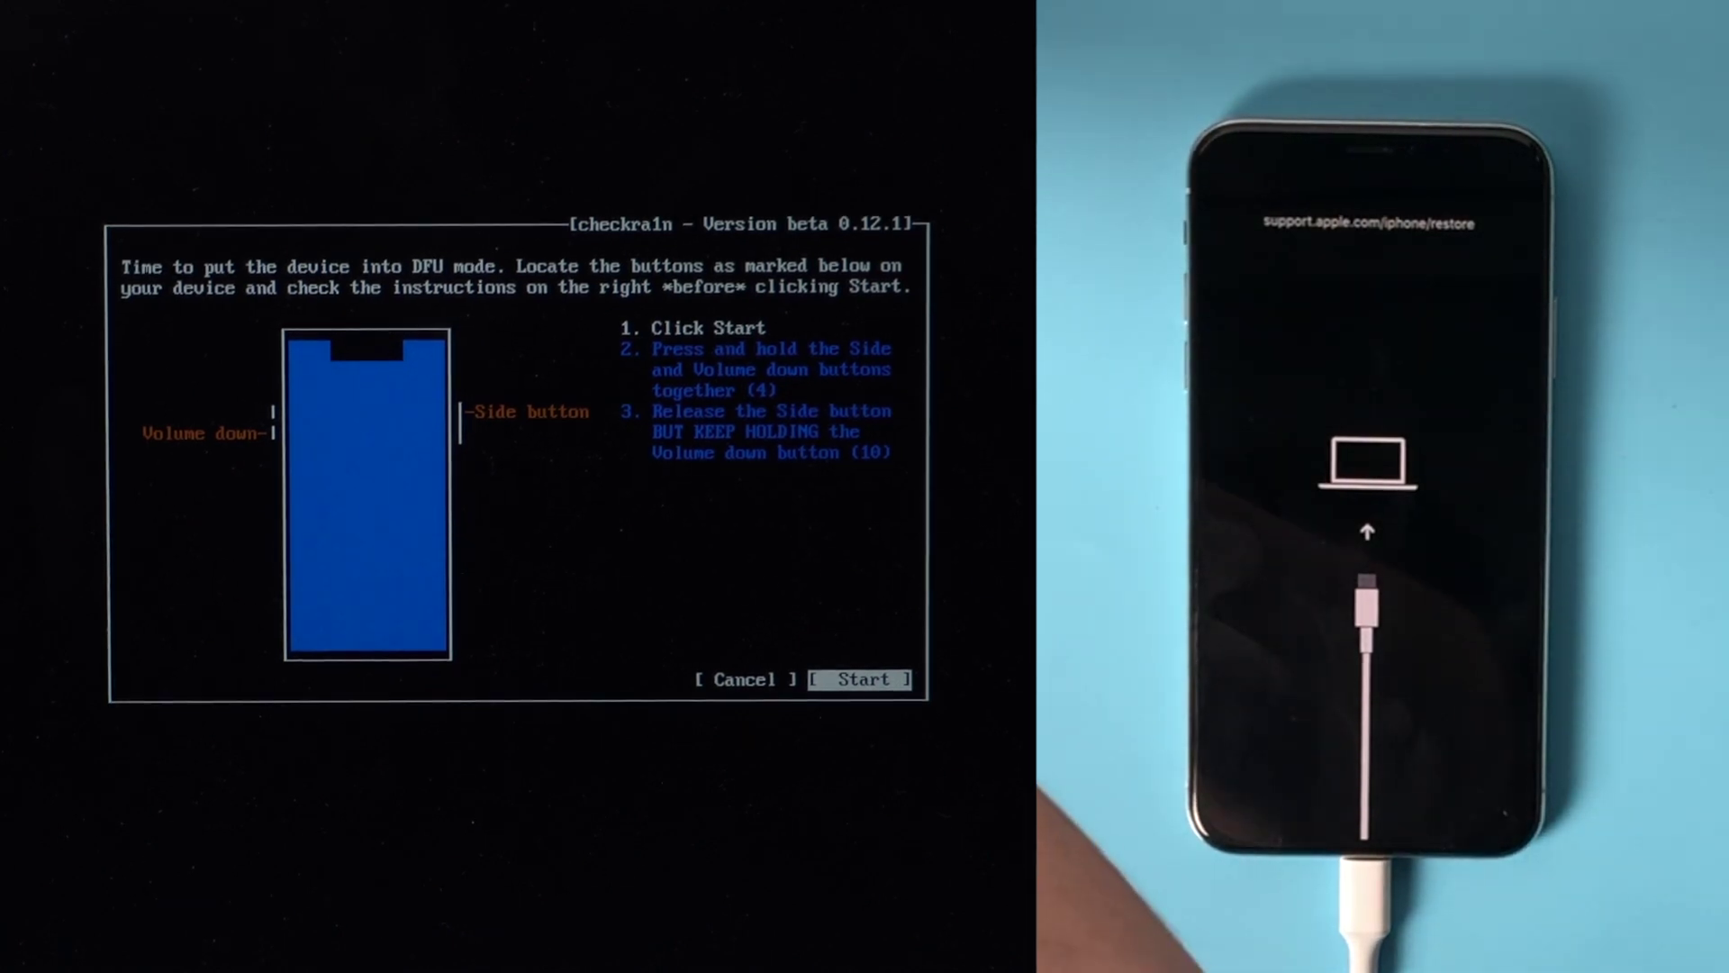
Begin the DFU-mode button countdown so checkra1n can jailbreak the iPhone X.
key(Return)
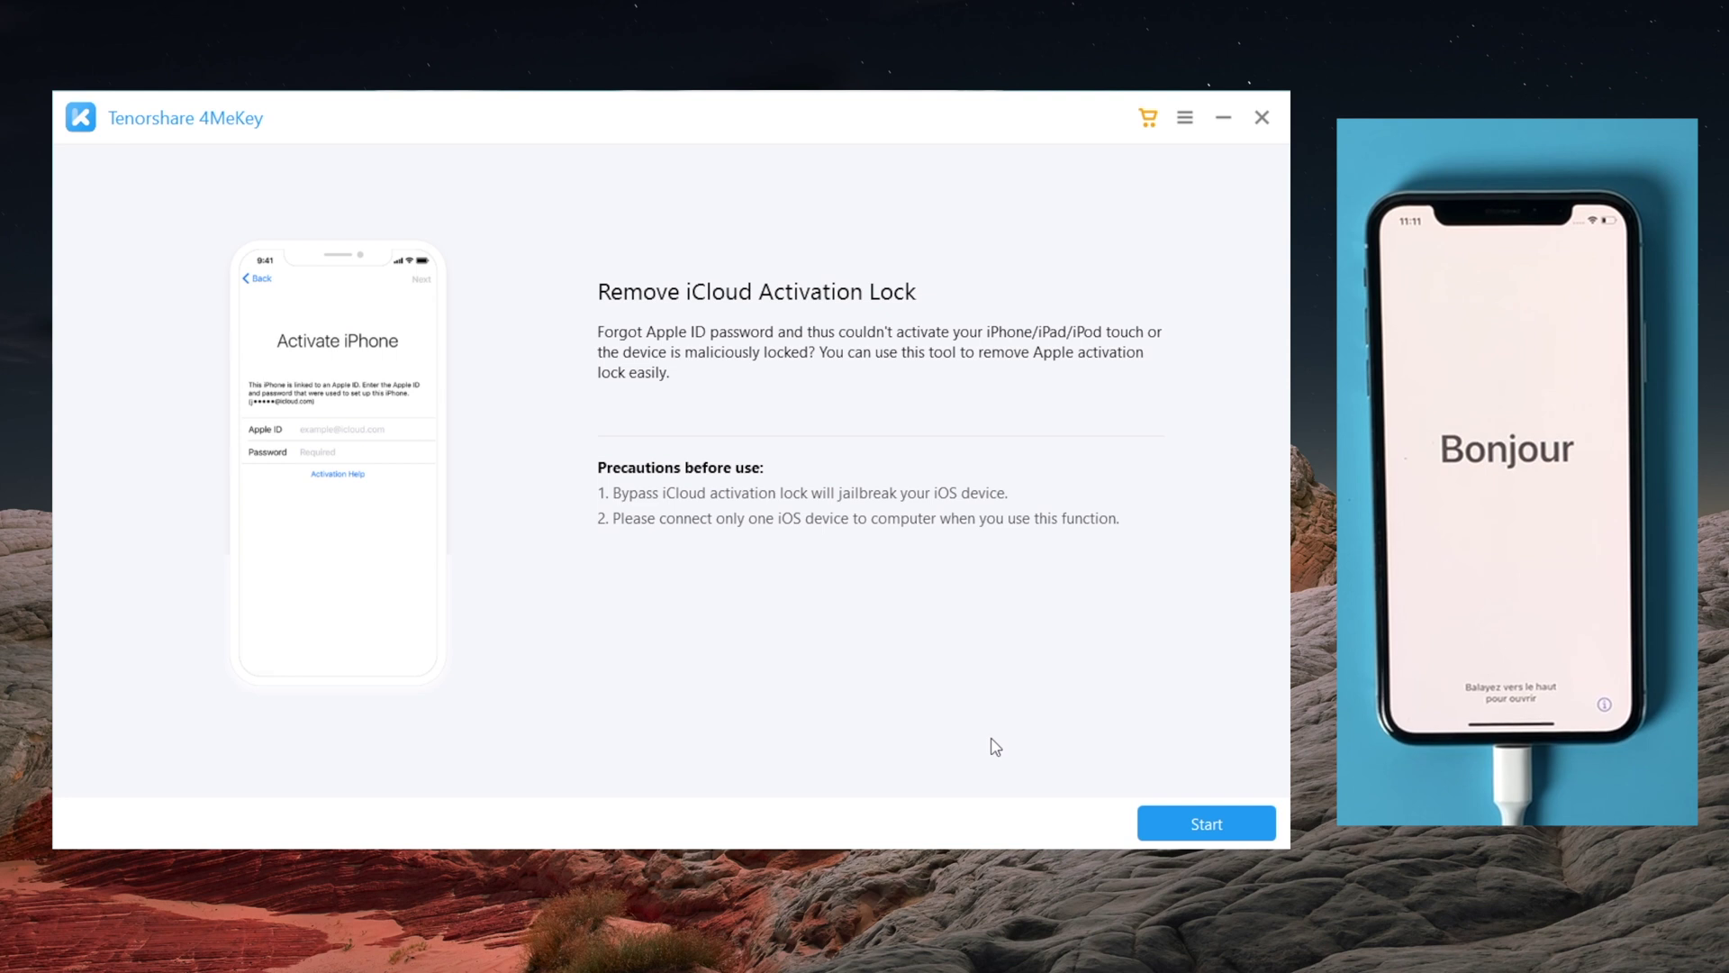
Start activation-lock removal in 4MeKey and accept the agreement.
click(1190, 827)
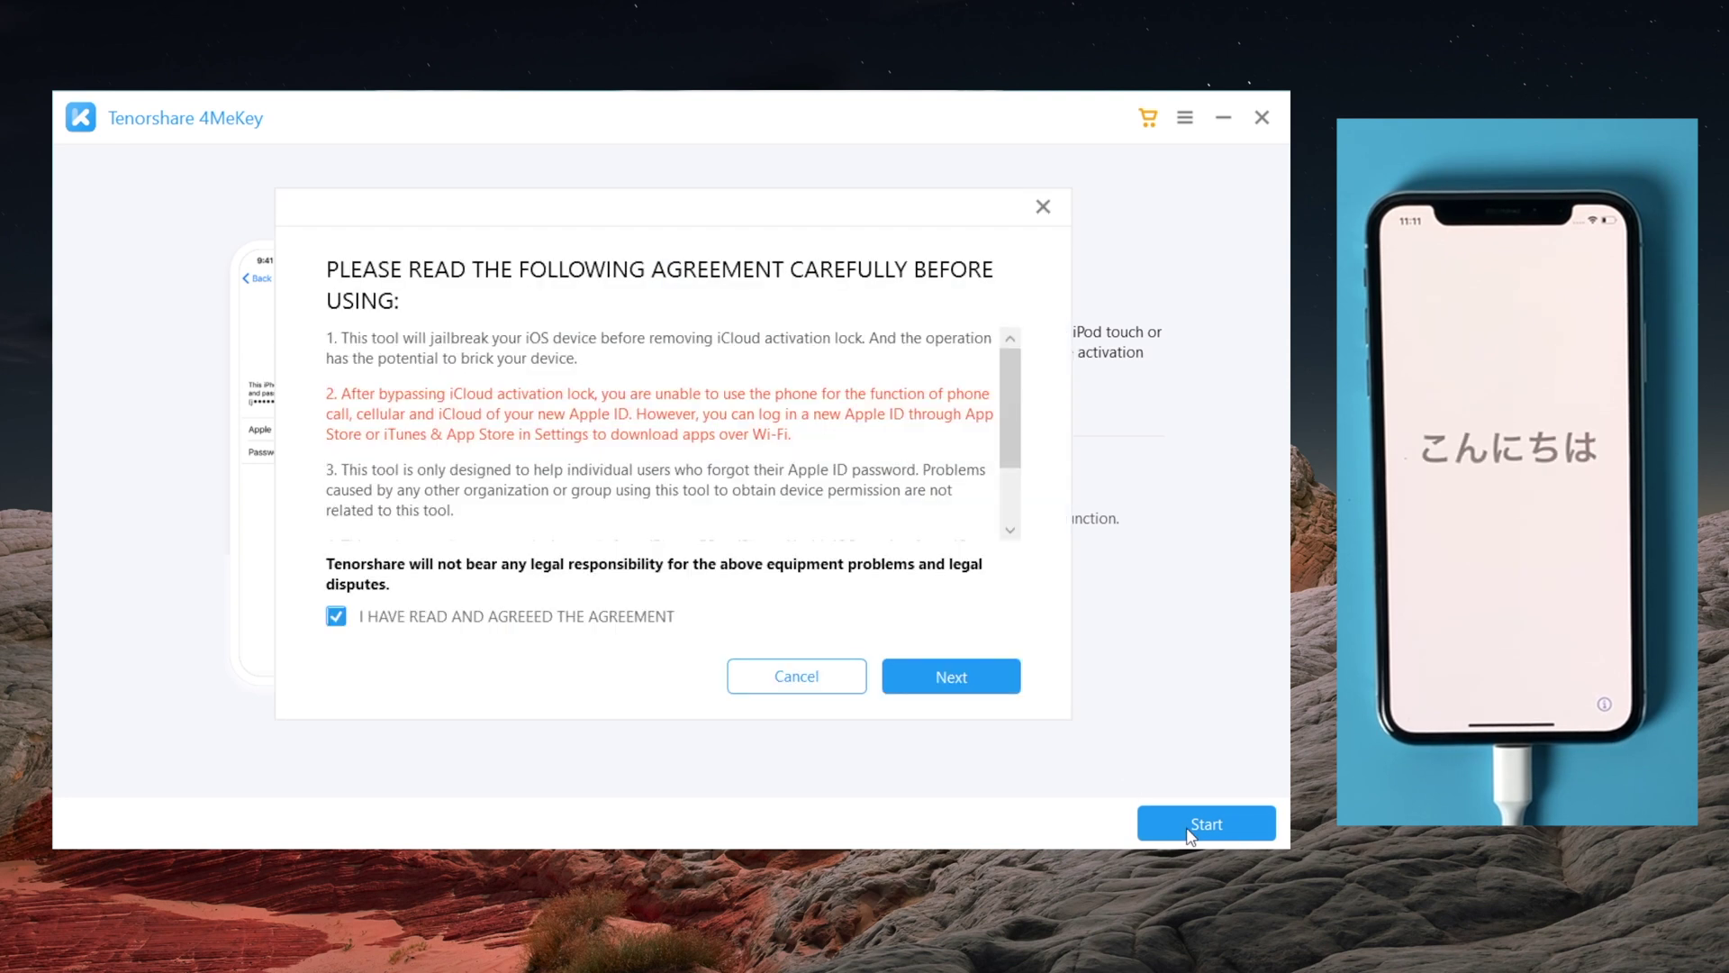
click(979, 689)
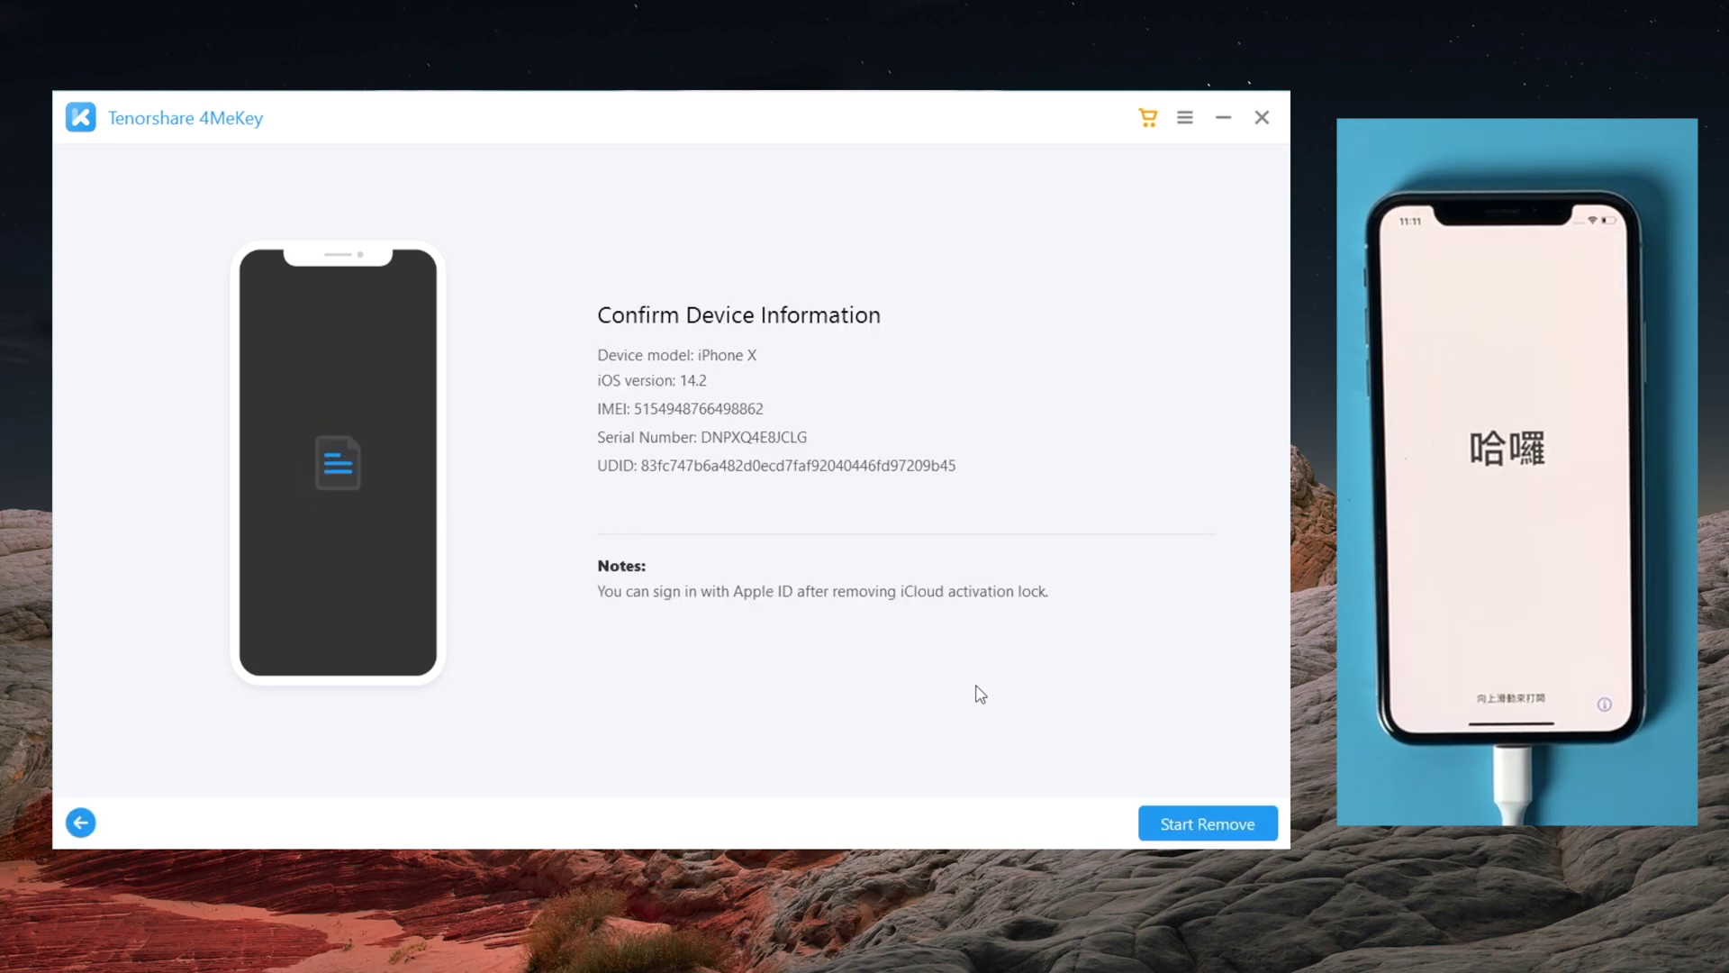
Confirm the iPhone X device details and start removing the activation lock.
click(1200, 825)
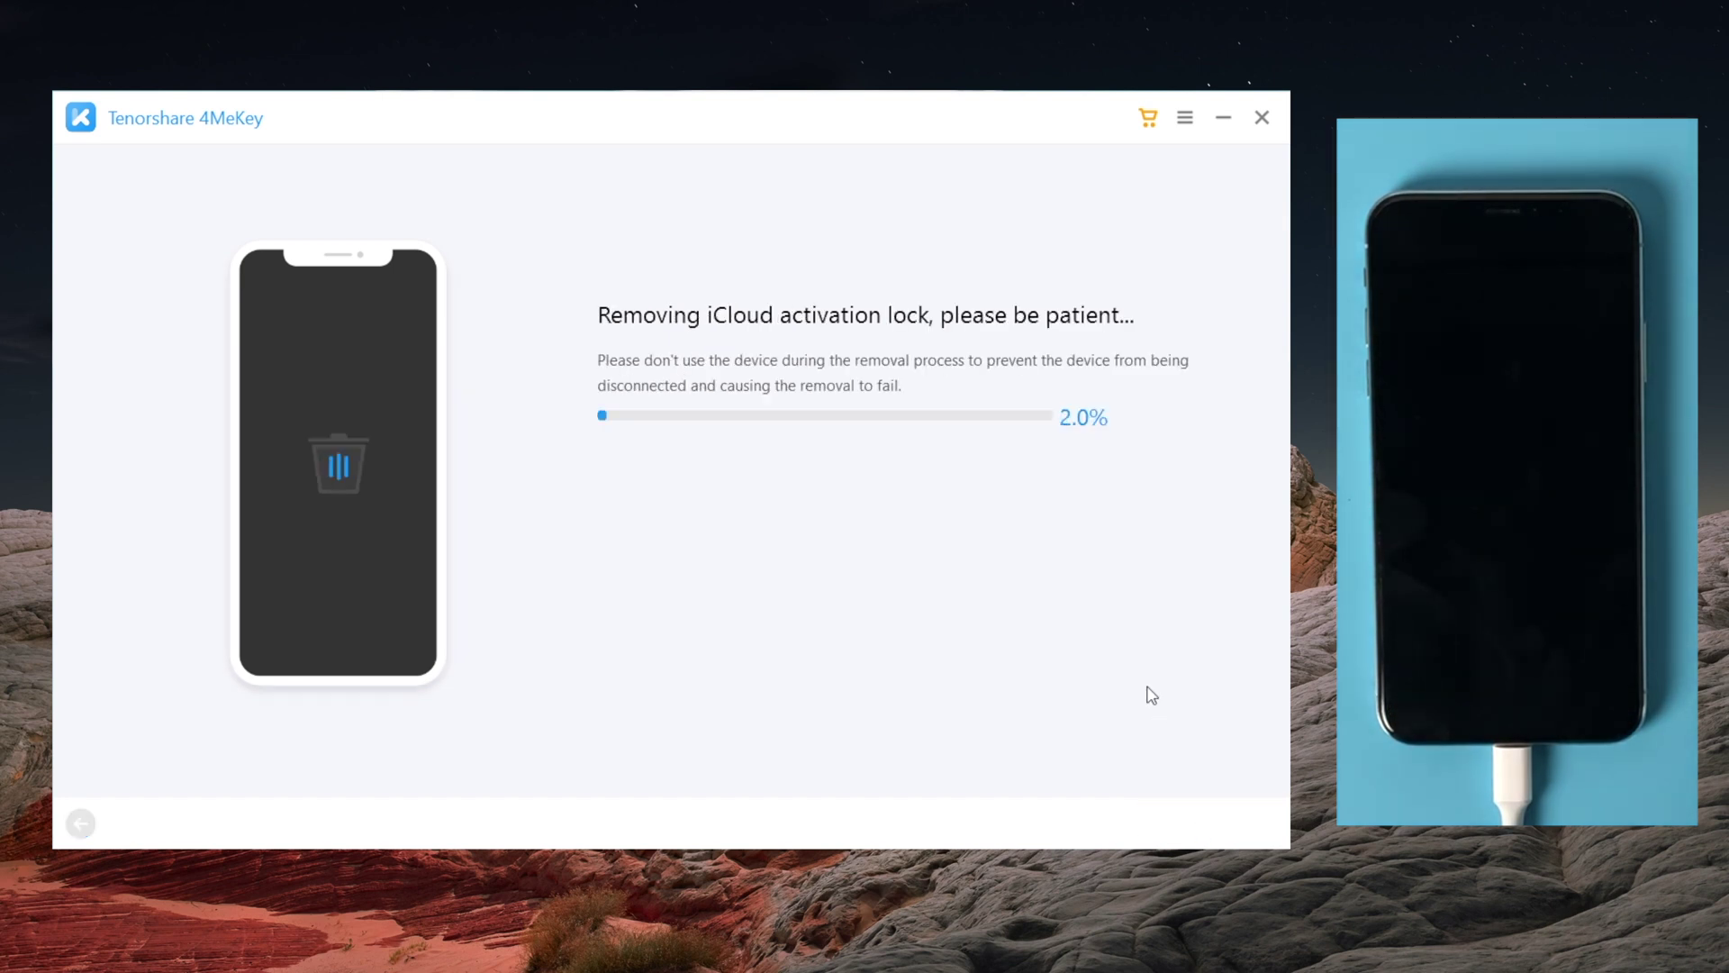